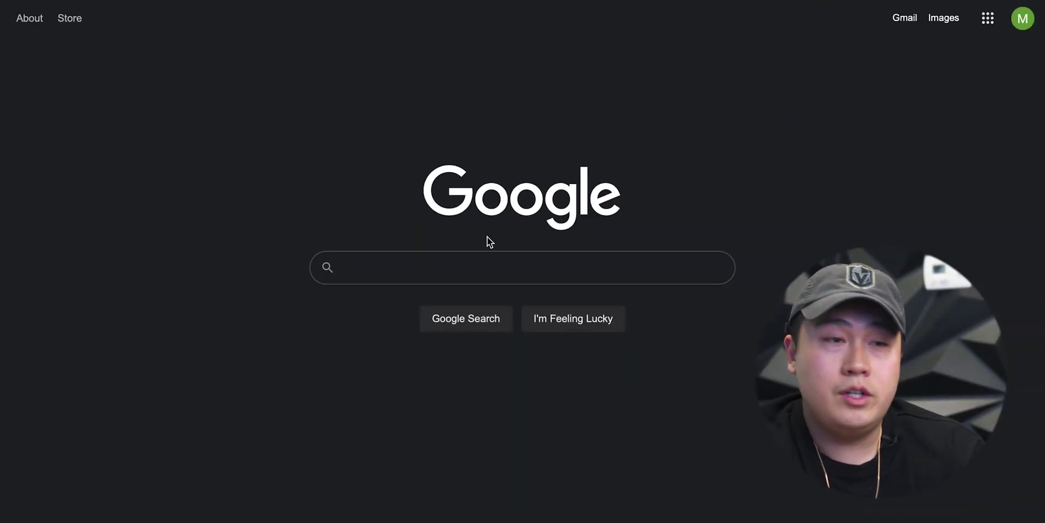
Search Google for 'amazon seller central'
click(428, 273)
text(amazon seller c)
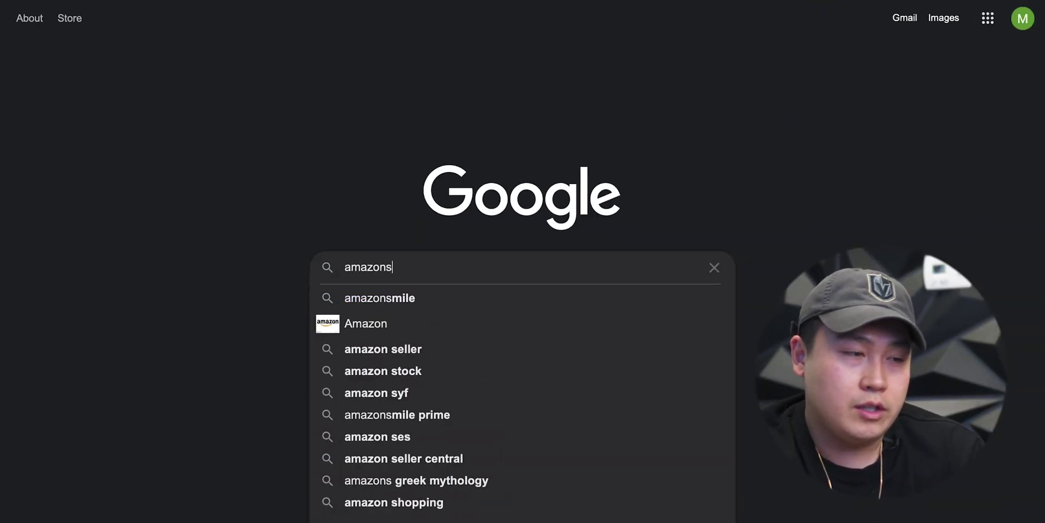
text(entral)
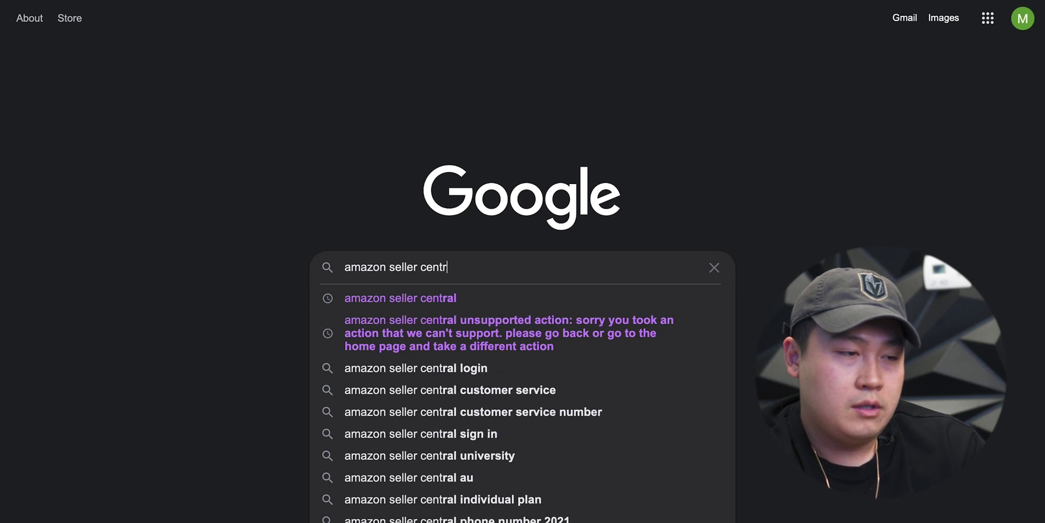
key(Return)
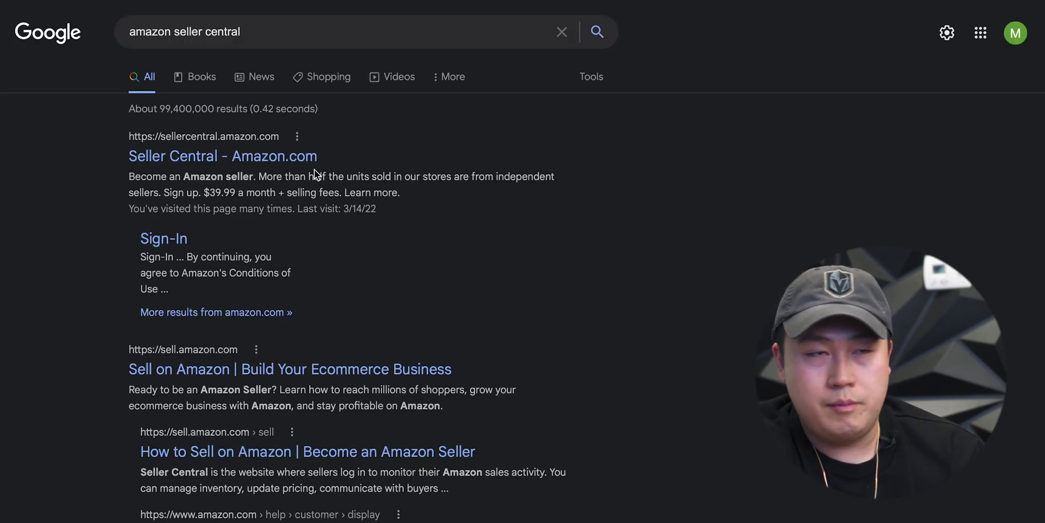
Open the Seller Central - Amazon.com result and begin seller sign-up
click(312, 156)
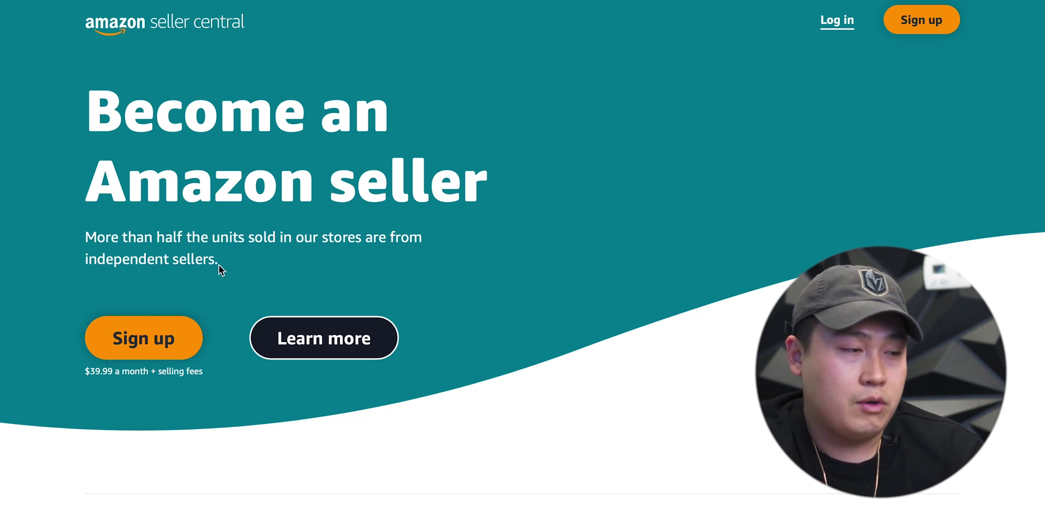
click(158, 340)
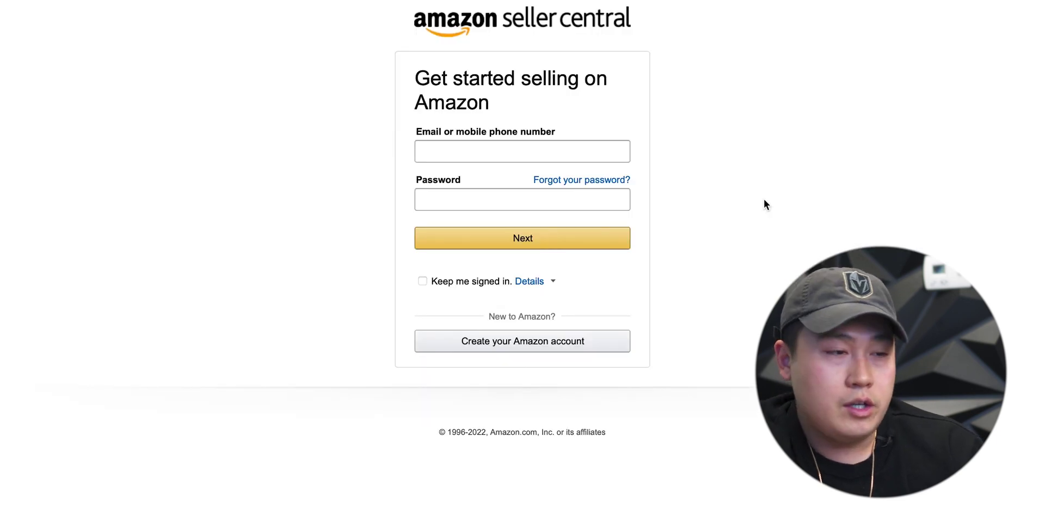
Start a new Amazon account and enter the seller's name and email
click(549, 343)
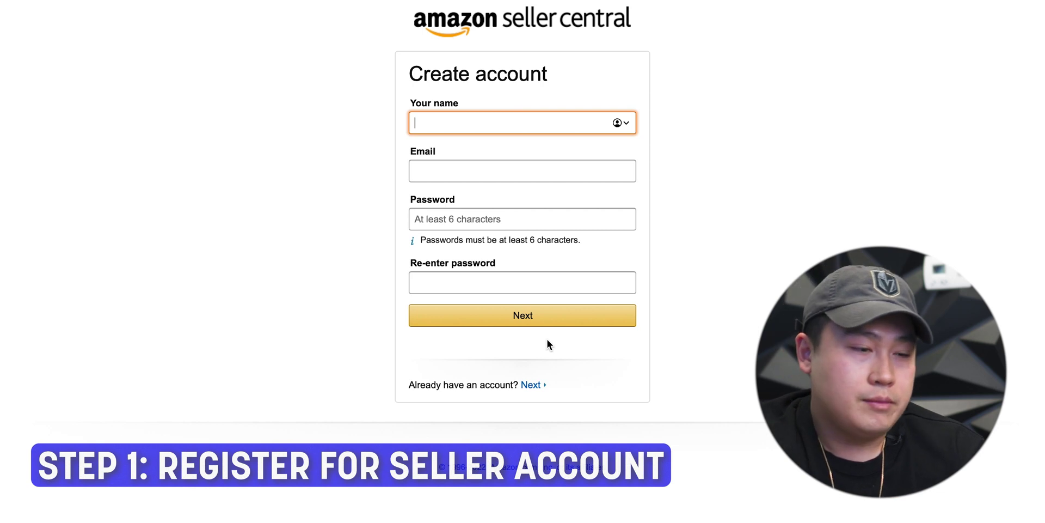
text(John Doe)
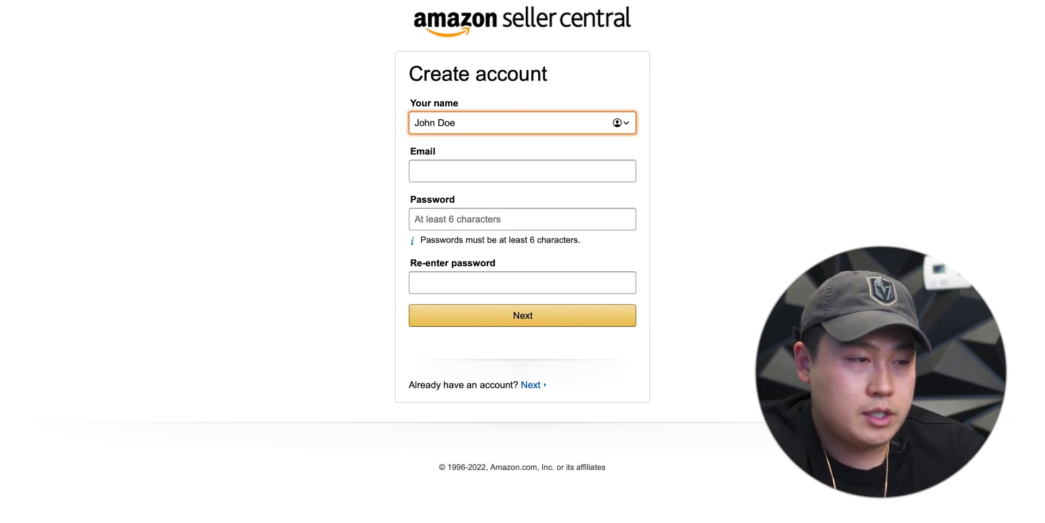
click(467, 172)
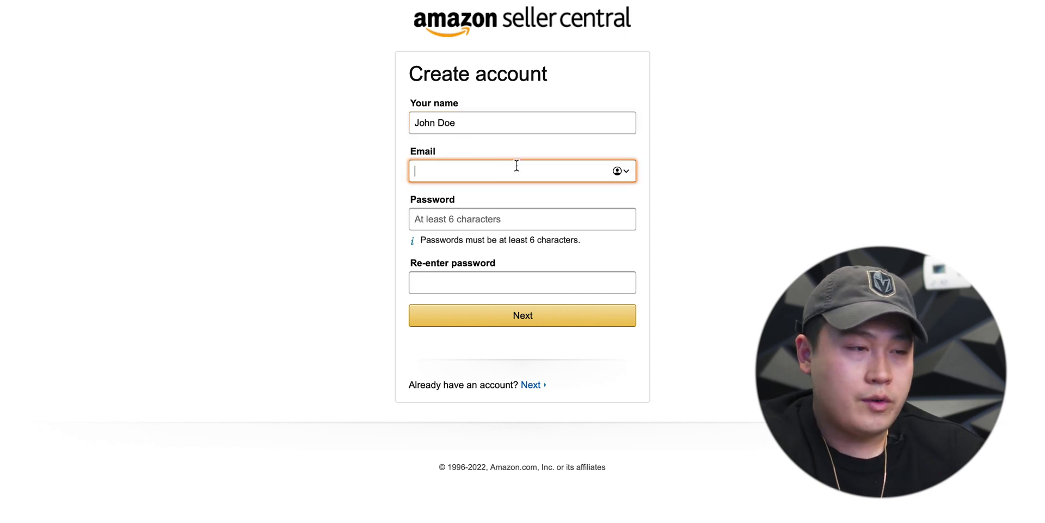
text(re)
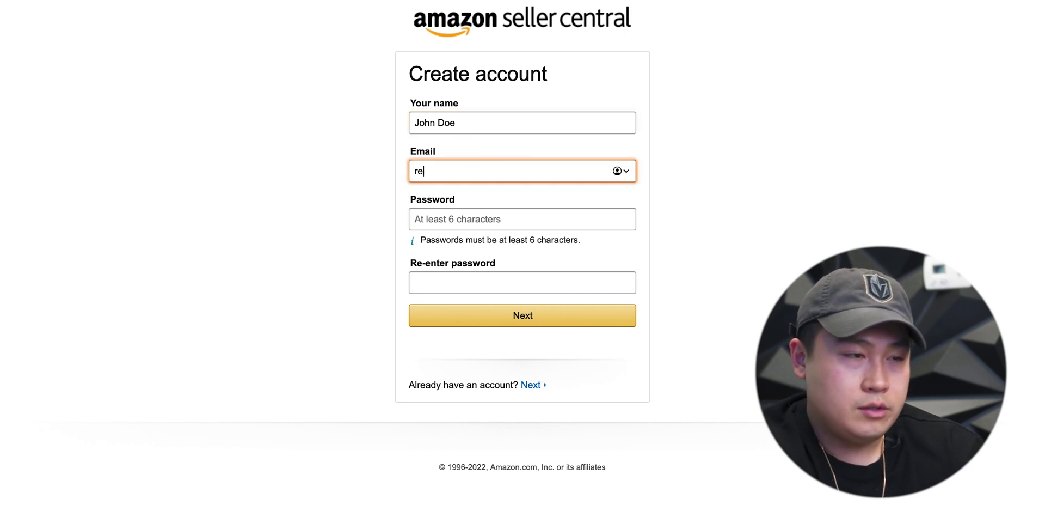
text(tailer)
Set and confirm the account password, then submit the form
click(512, 215)
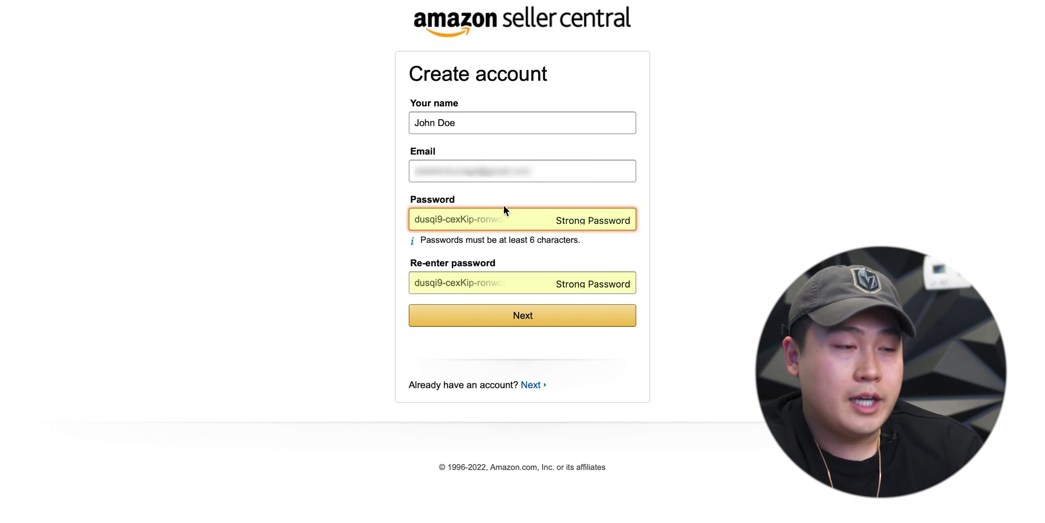
key(BackSpace)
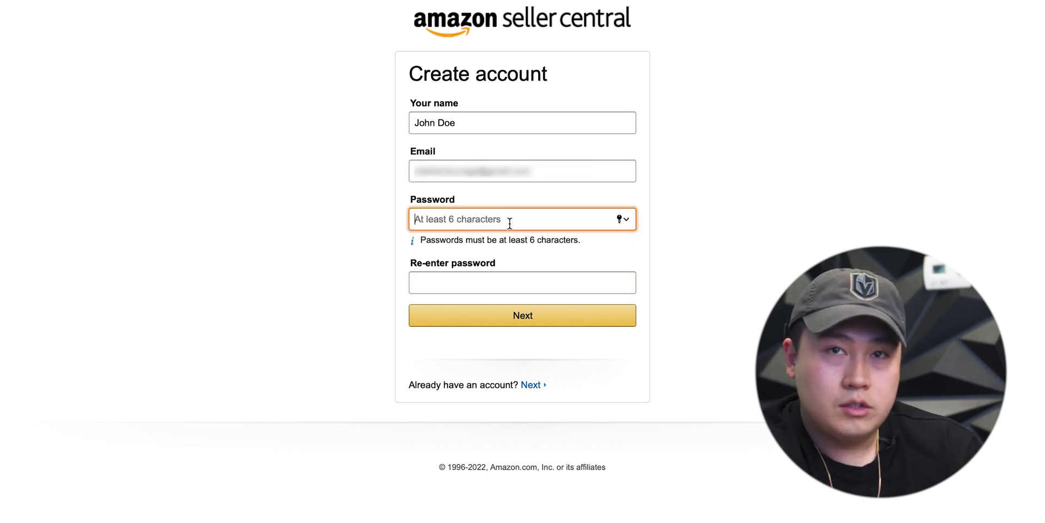
text(**************)
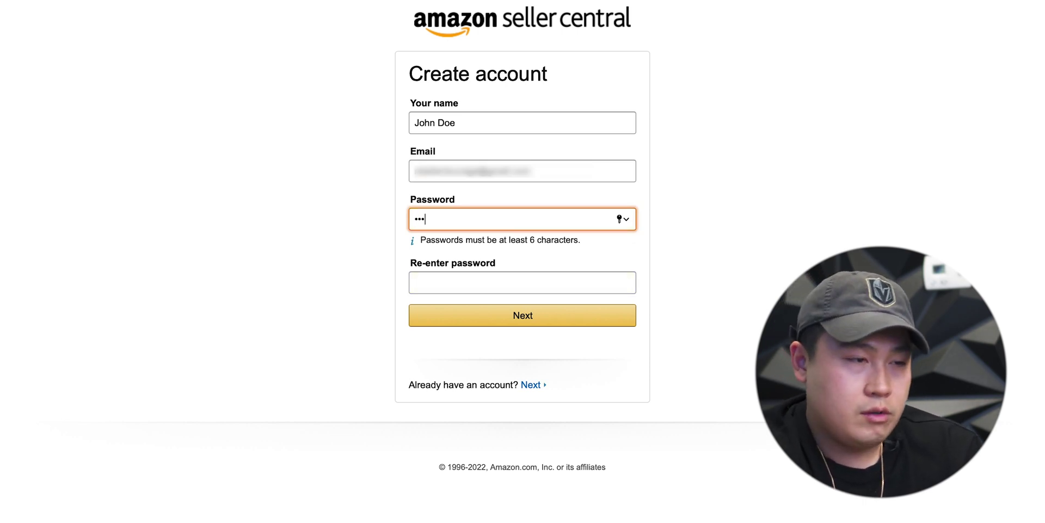
click(512, 282)
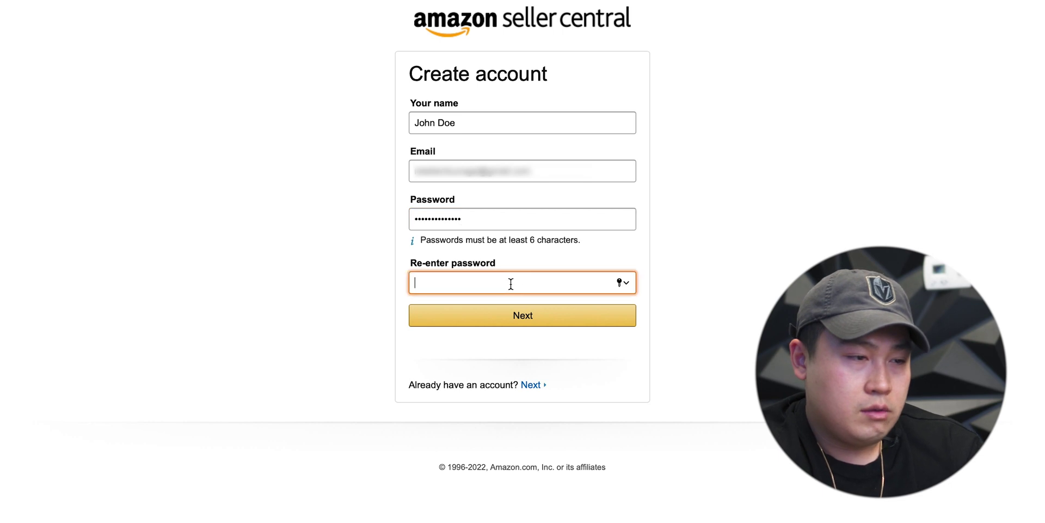
text(*************)
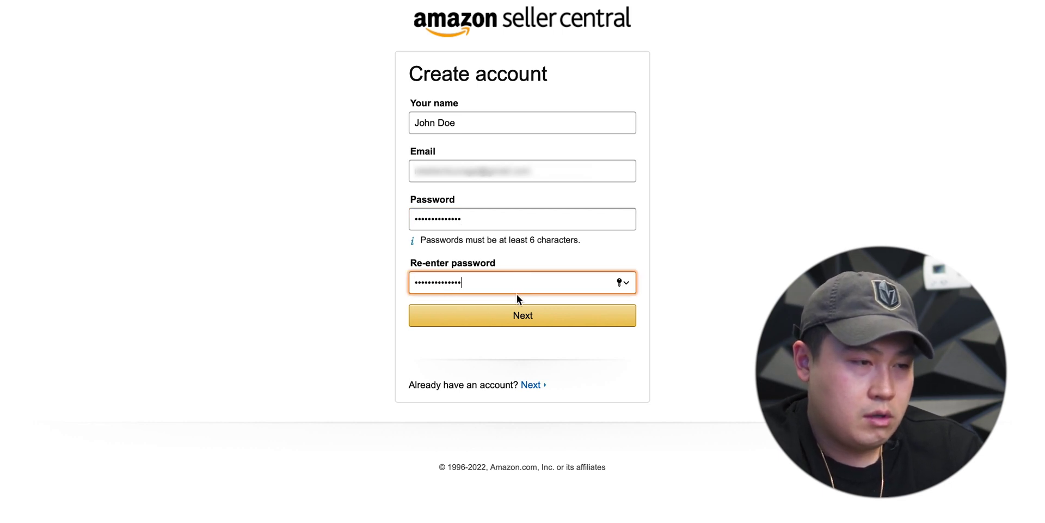
click(522, 321)
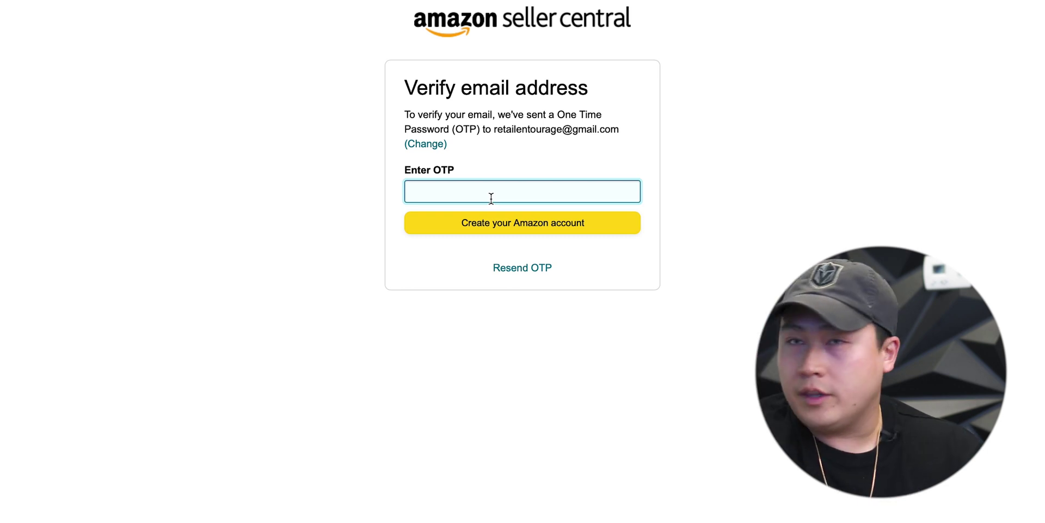
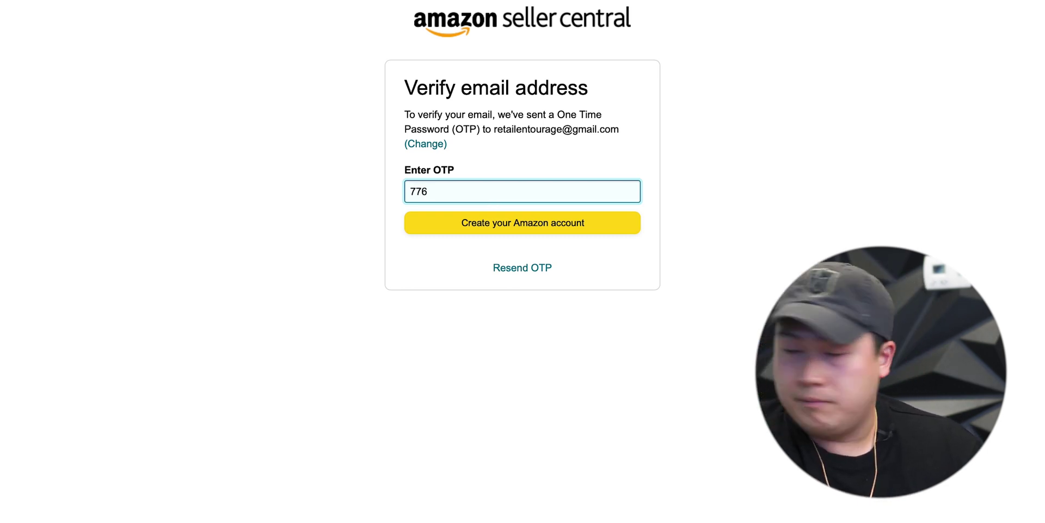
Enter the emailed one-time code to verify and create the account
click(519, 221)
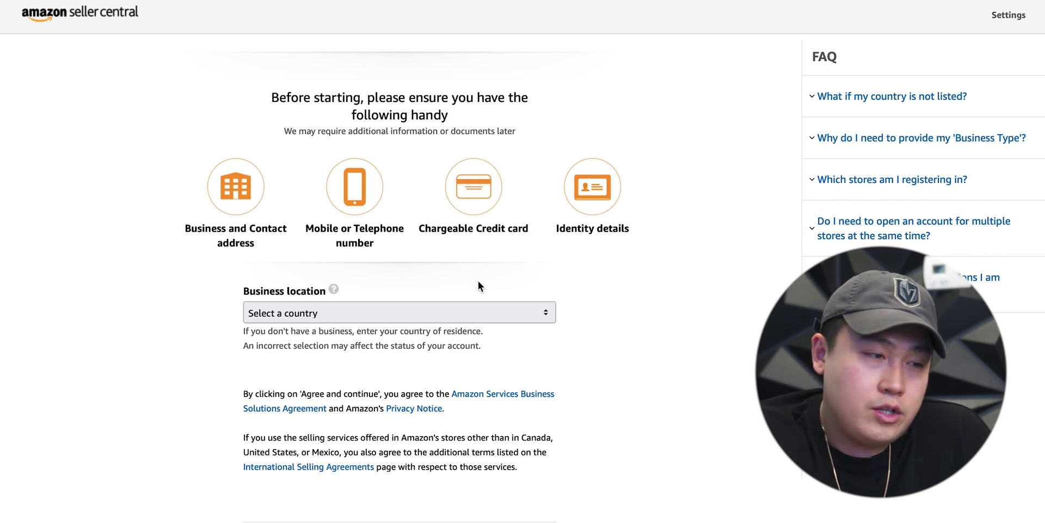
Choose United States from the Business location dropdown
click(477, 311)
scroll(501, 407, down, 8)
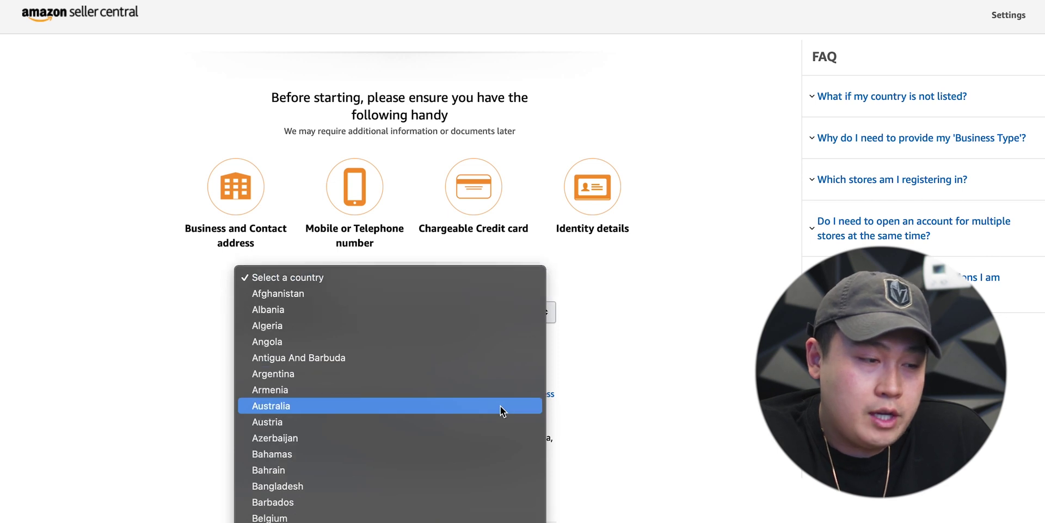
scroll(501, 407, down, 20)
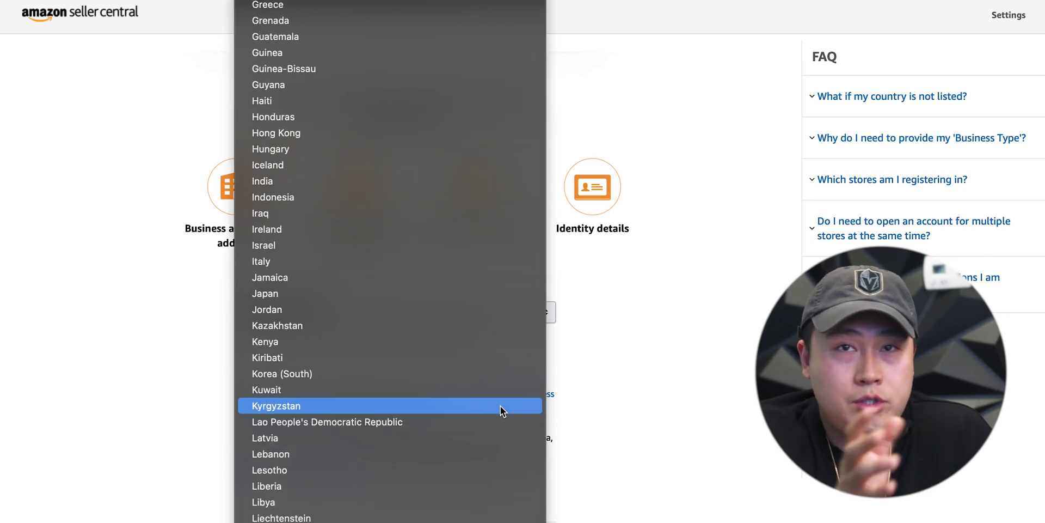
scroll(501, 406, down, 20)
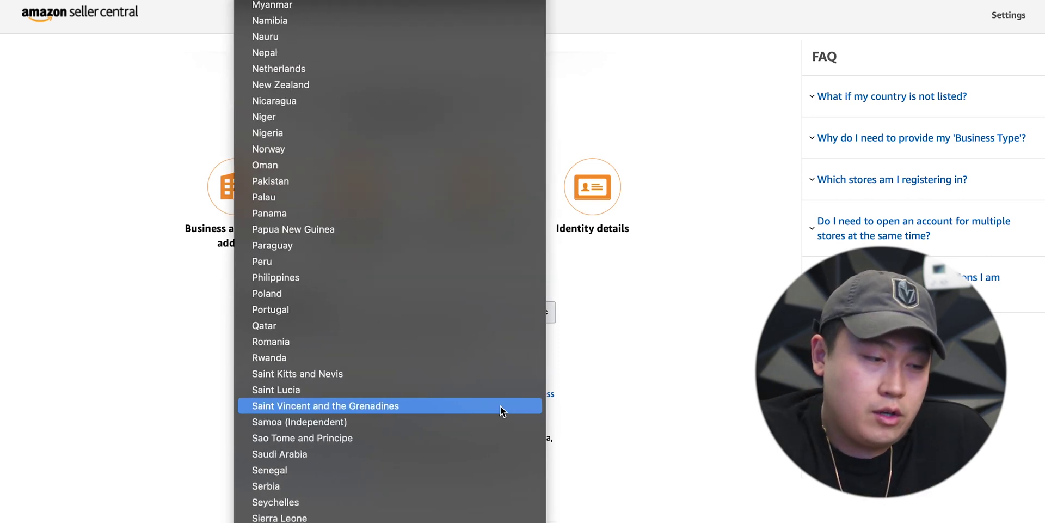
scroll(501, 406, down, 4)
click(465, 451)
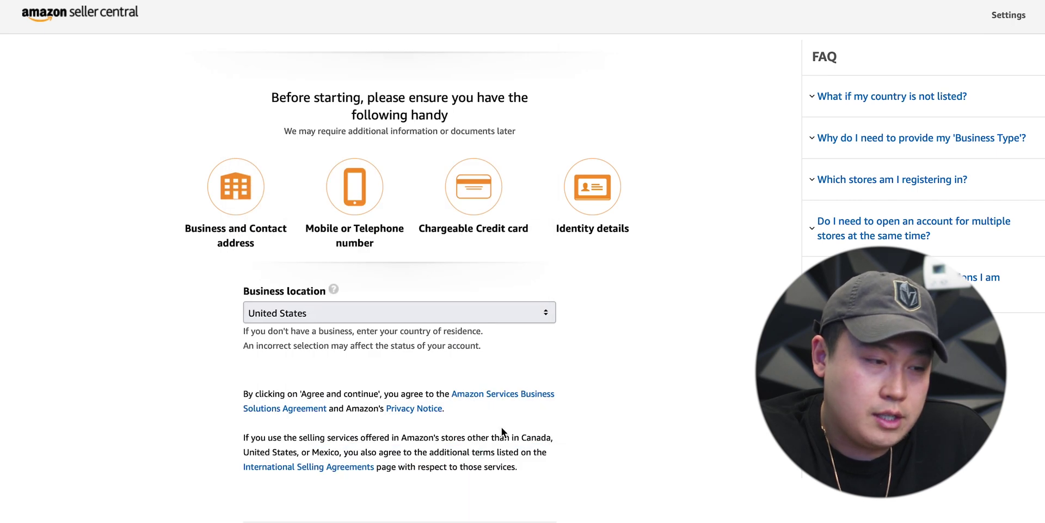
scroll(556, 345, down, 1)
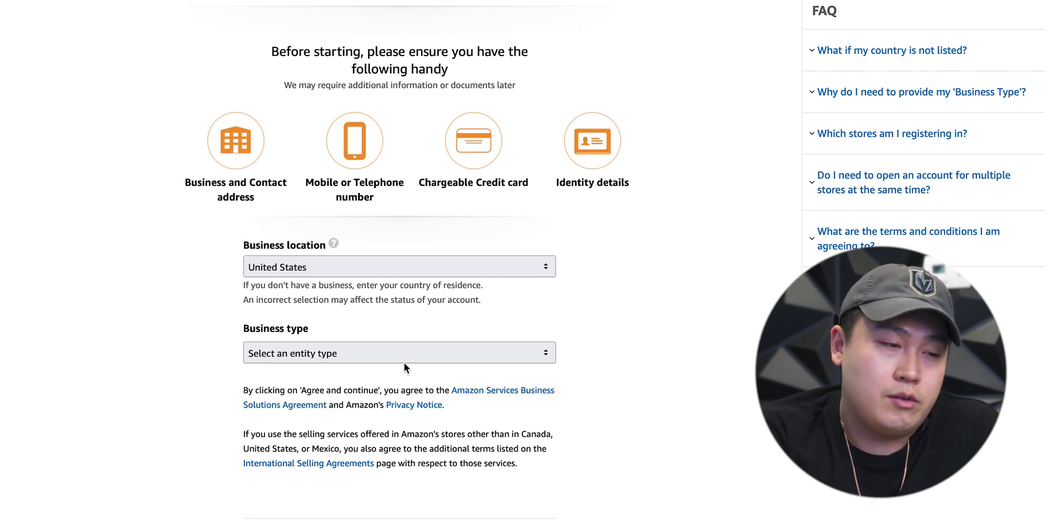
Set the business type to Privately-owned business and dismiss the notice
click(413, 358)
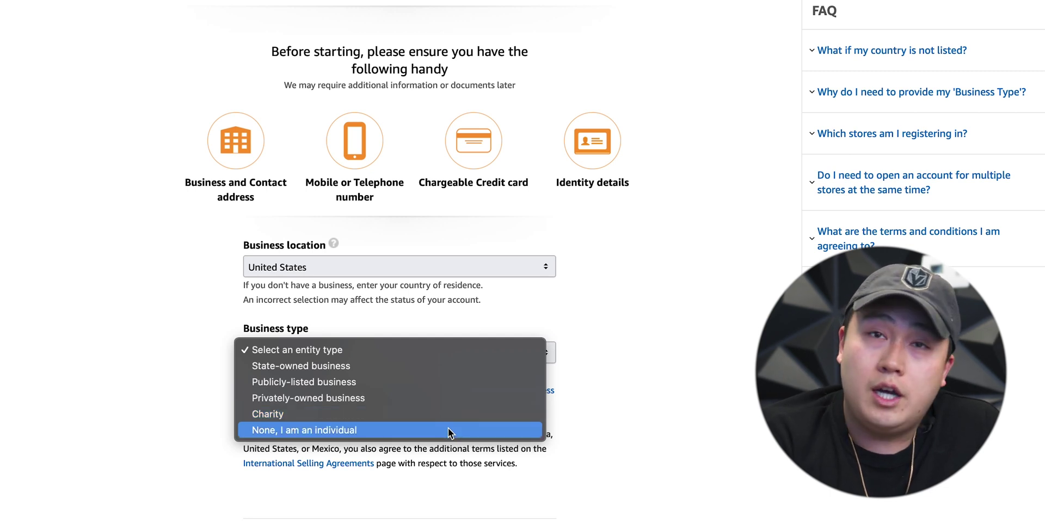
click(464, 398)
scroll(506, 245, down, 1)
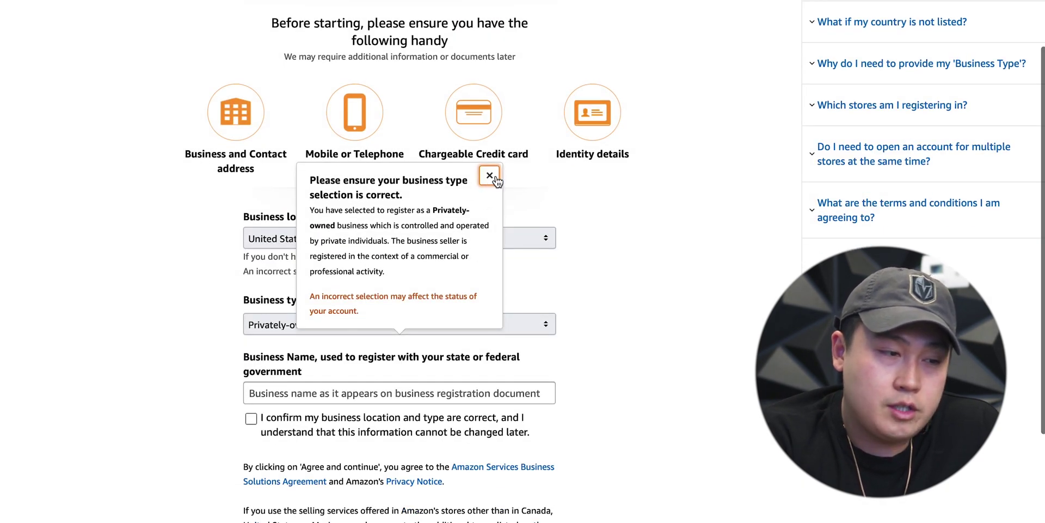
click(491, 177)
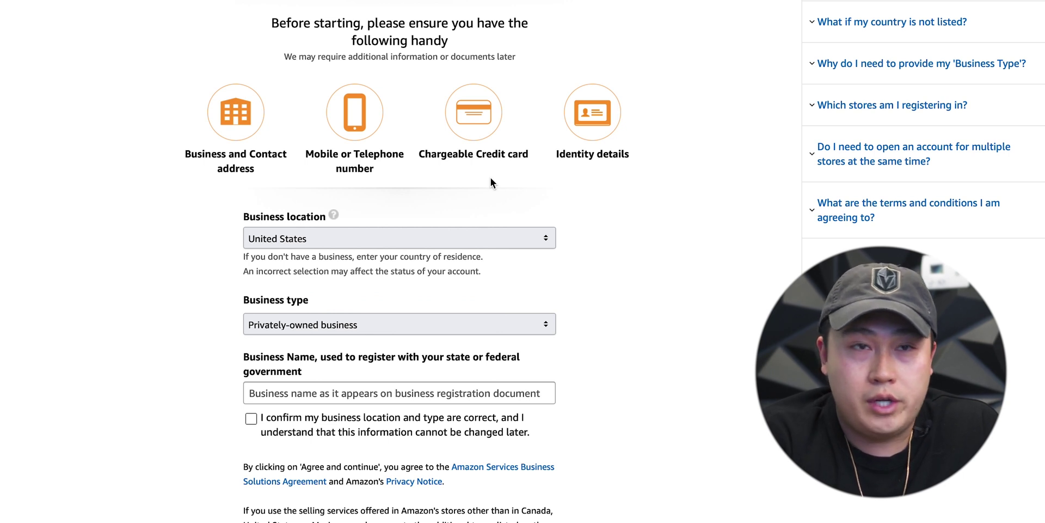
Enter business name 'Capital E-comm LLC' and confirm location and type are correct
click(383, 394)
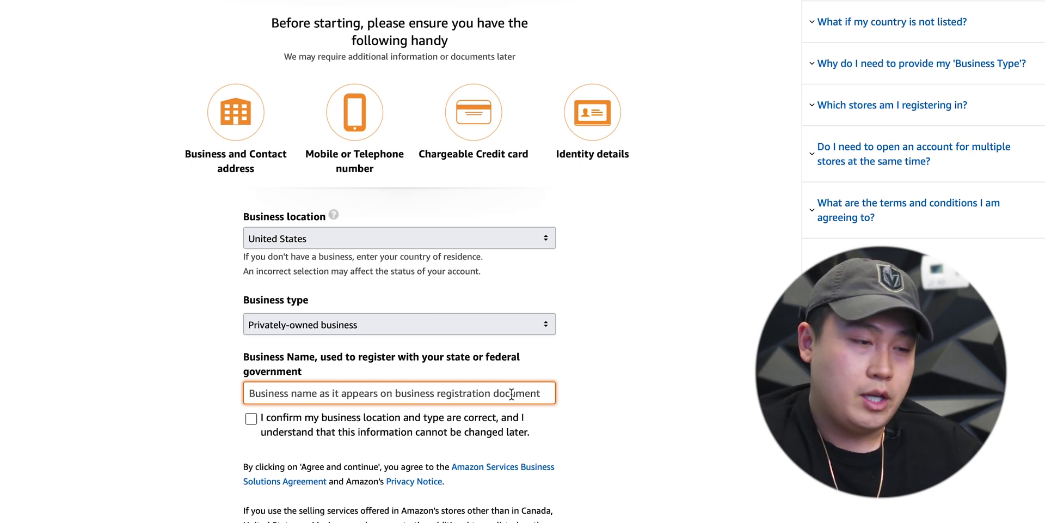
text(Capitla)
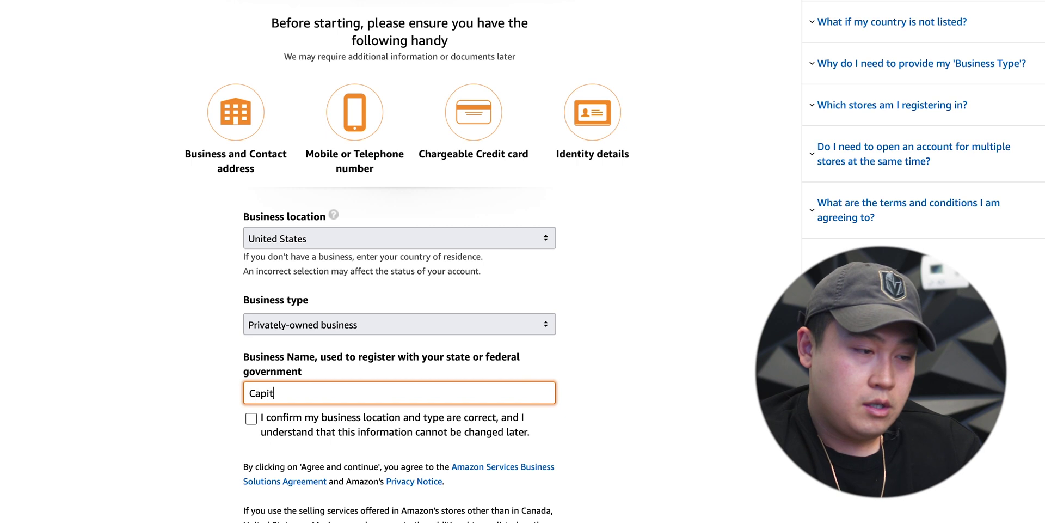
key(BackSpace)
key(BackSpace)
text(al E-comm LLC)
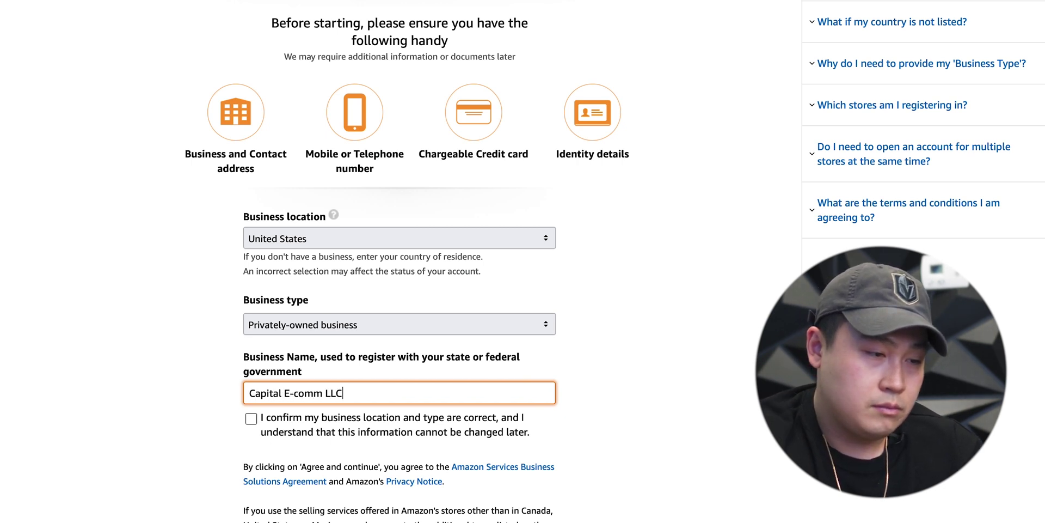
click(263, 415)
scroll(360, 441, down, 2)
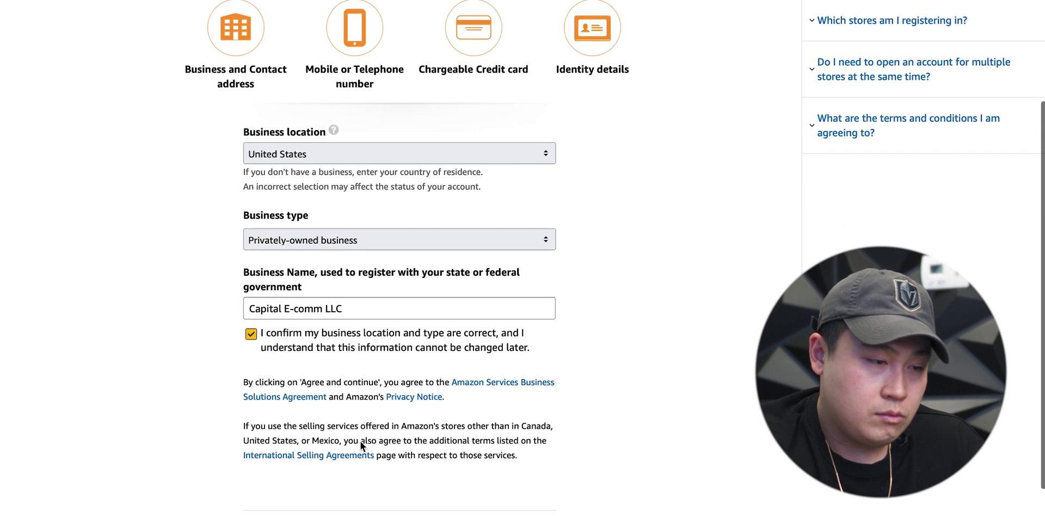
Enter the company registration number after checking its help popup
click(412, 205)
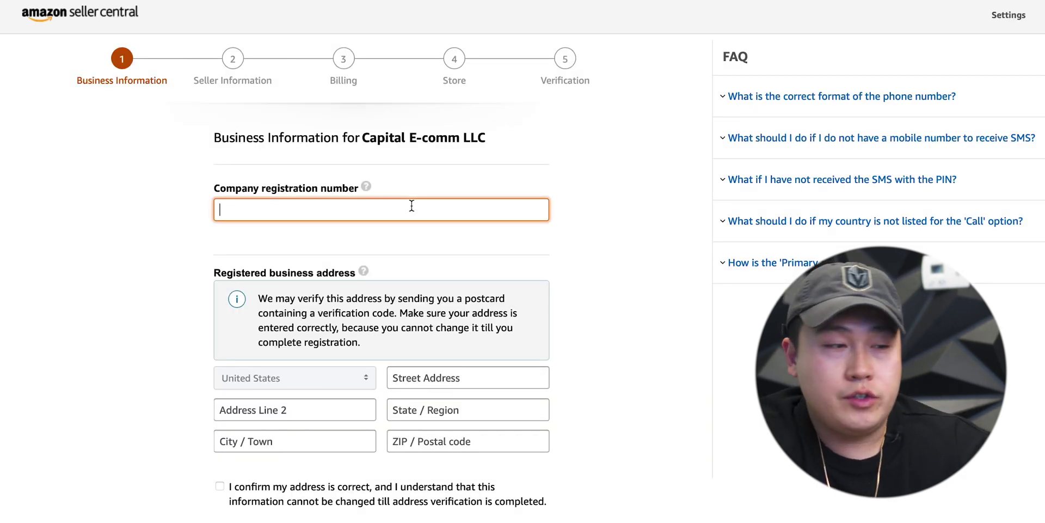
click(366, 185)
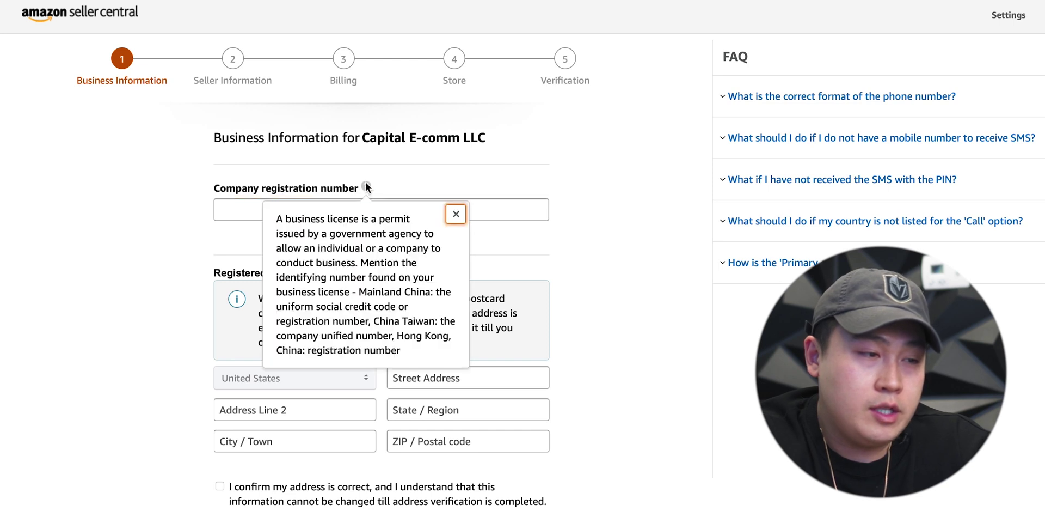
click(414, 174)
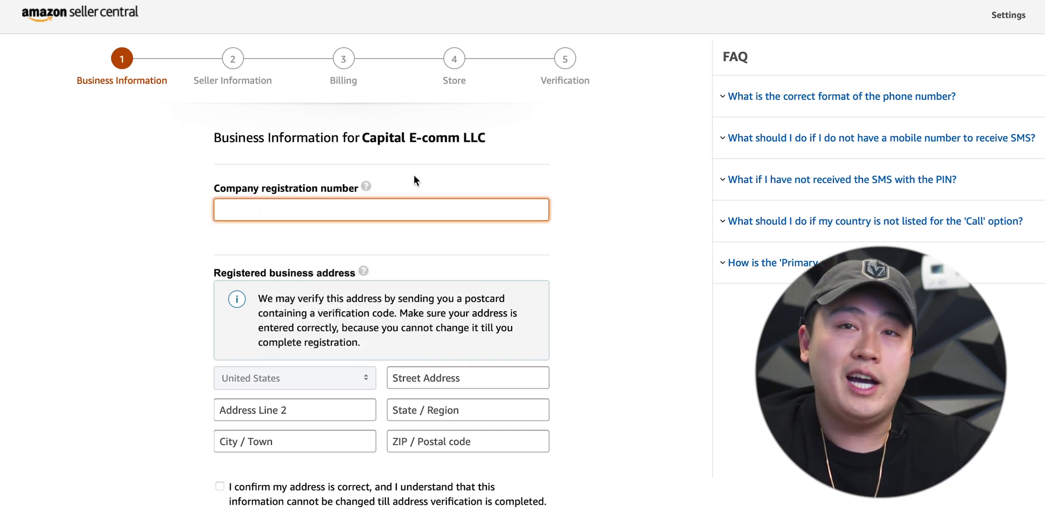
text(XX-XXXXXXXX)
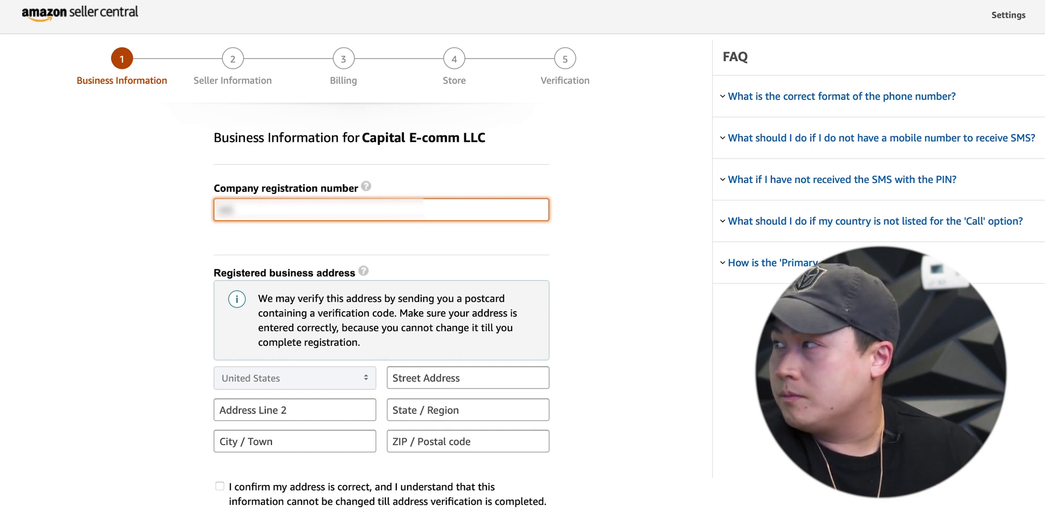
text(-000)
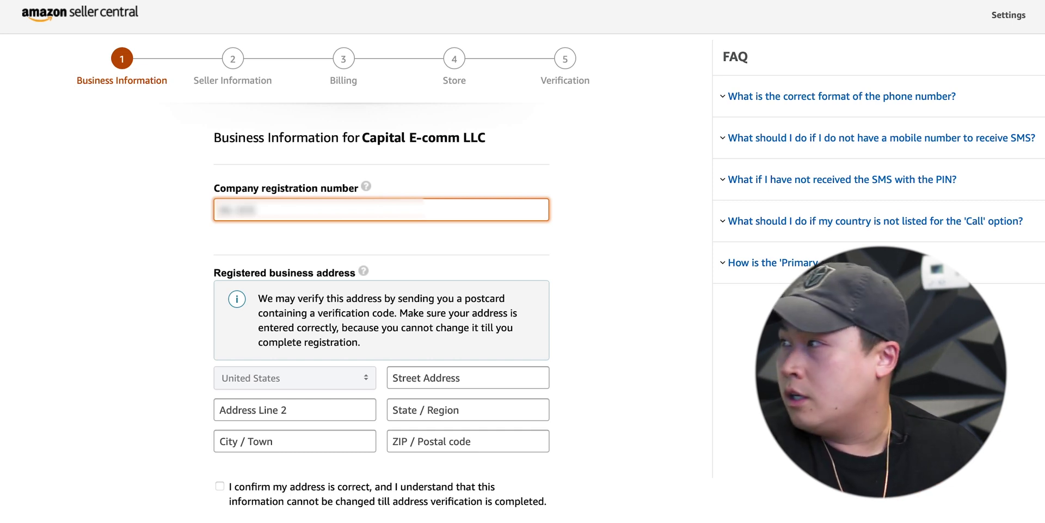
text(000000)
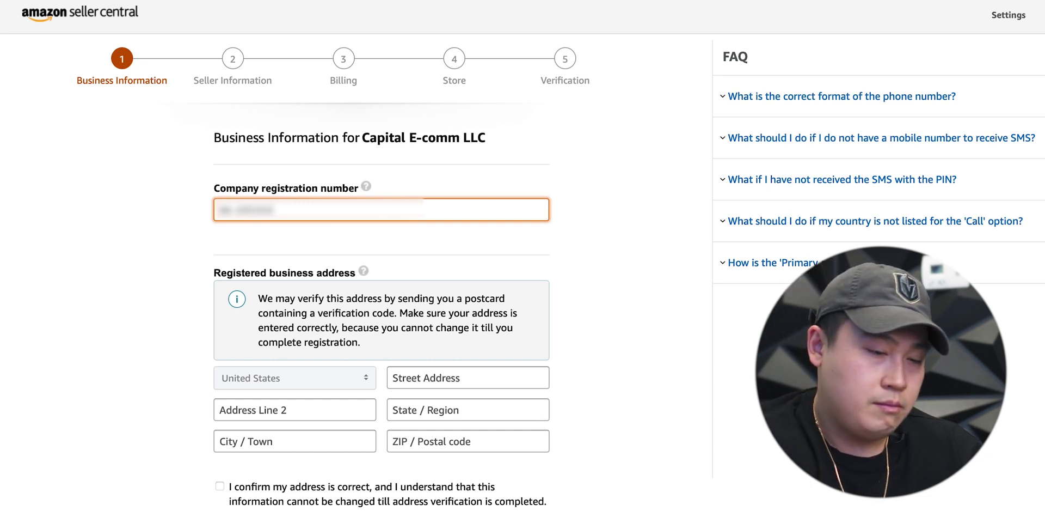
scroll(318, 240, down, 2)
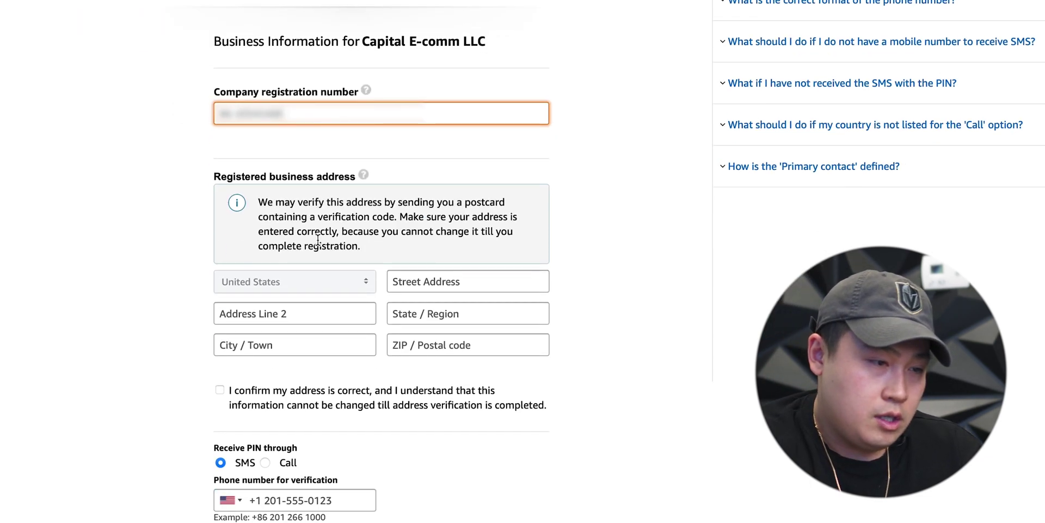
click(437, 279)
Fill in the business street, state, city and ZIP, then the verification phone number
click(301, 318)
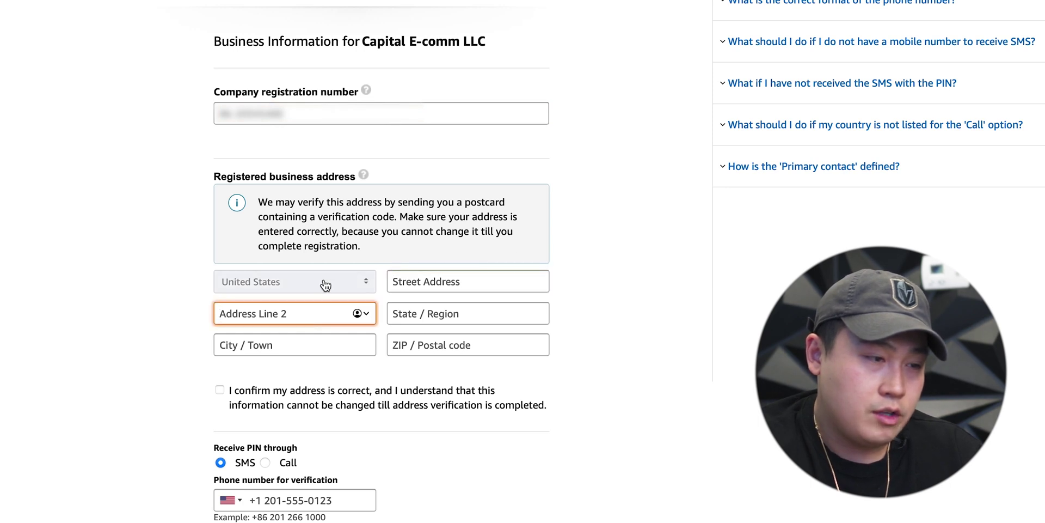
click(426, 279)
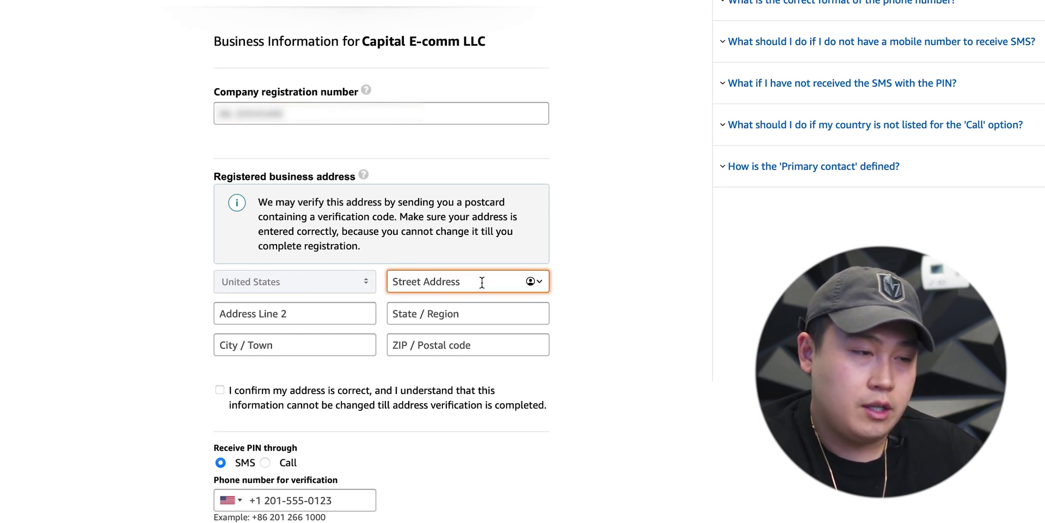
text(123)
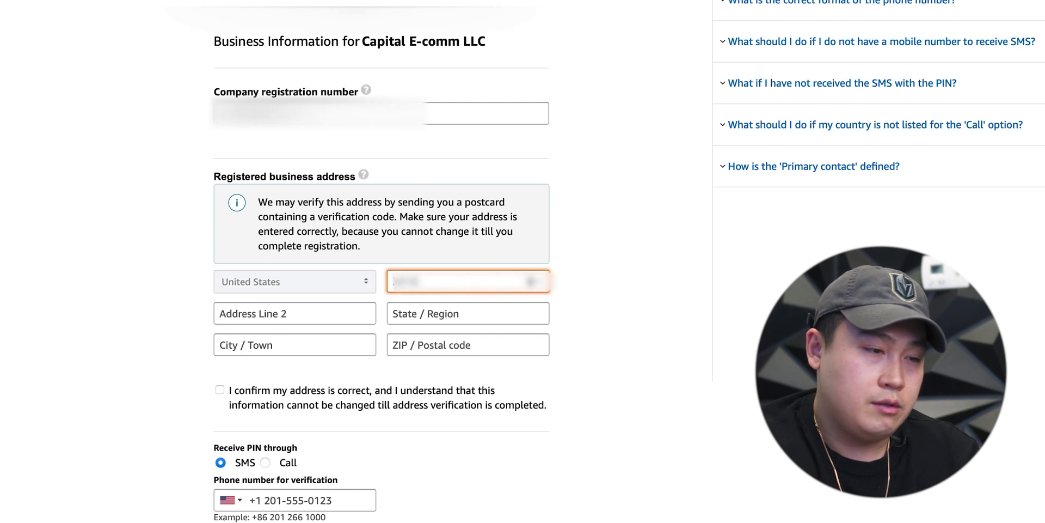
text( Main St)
key(Tab)
key(Tab)
text(Nevada)
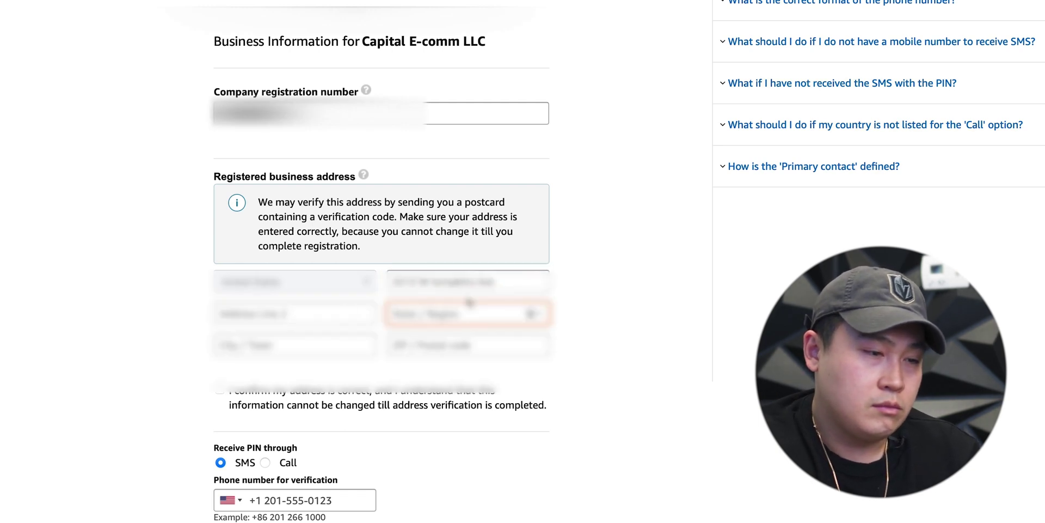
click(327, 347)
text(Las Vegas)
key(Tab)
text(89101)
key(Tab)
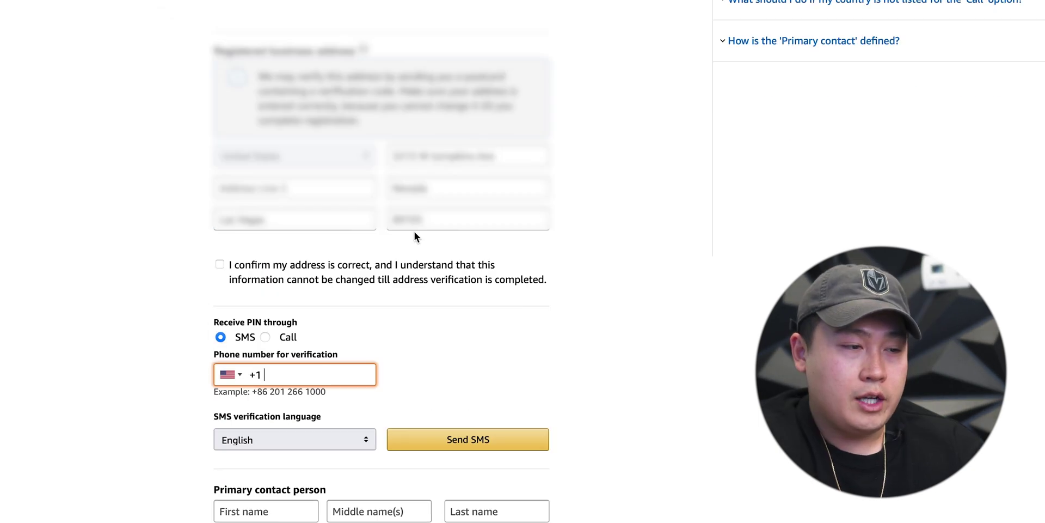
text(201-555-0123)
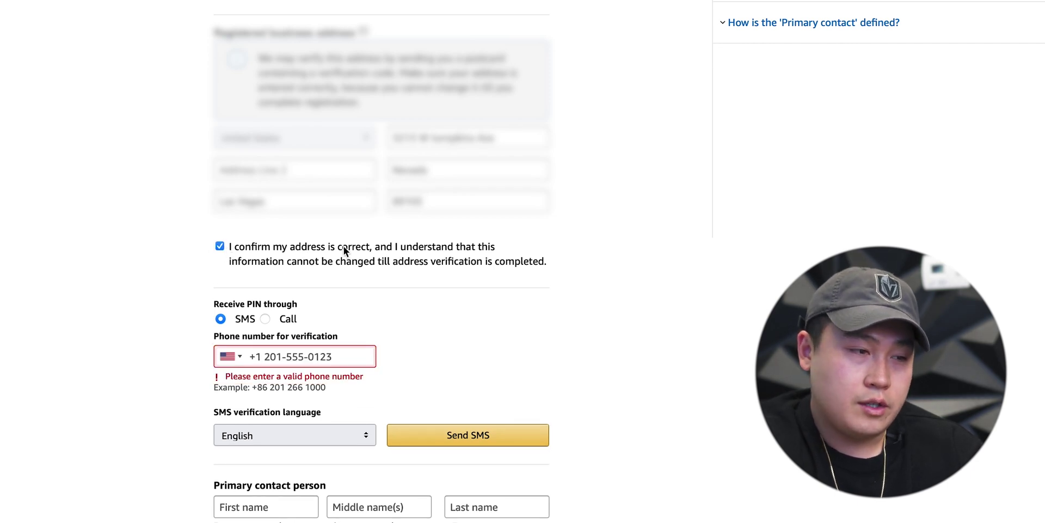
Re-enter the phone number and verify it with the SMS PIN
scroll(362, 260, down, 1)
click(327, 314)
key(BackSpace)
key(BackSpace)
key(BackSpace)
key(BackSpace)
key(BackSpace)
key(BackSpace)
key(BackSpace)
key(BackSpace)
key(BackSpace)
key(BackSpace)
key(BackSpace)
key(BackSpace)
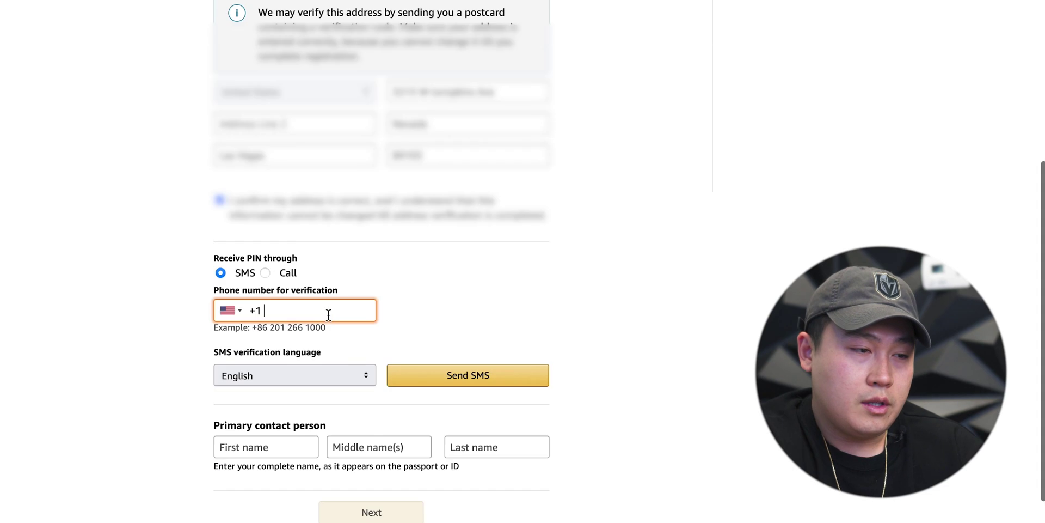
key(ctrl+v)
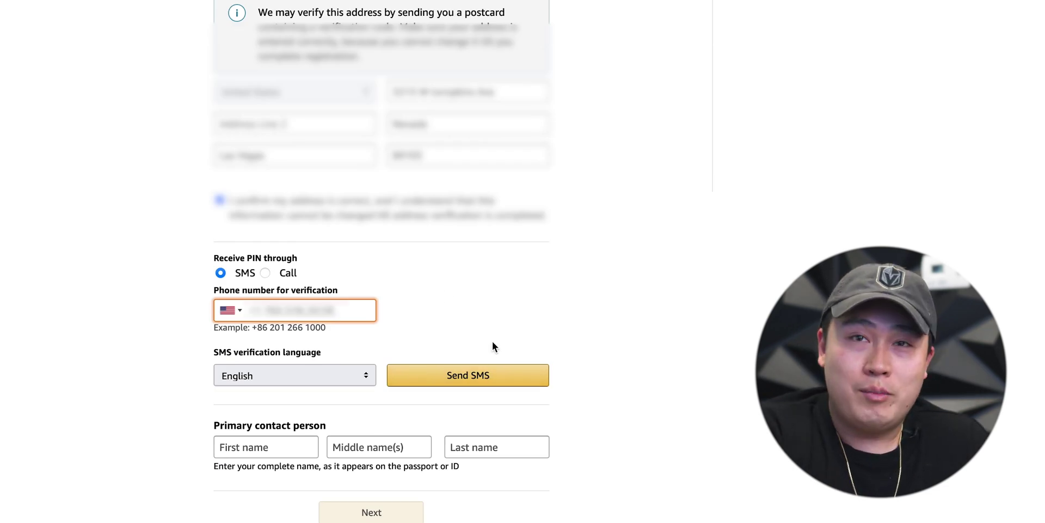
click(438, 380)
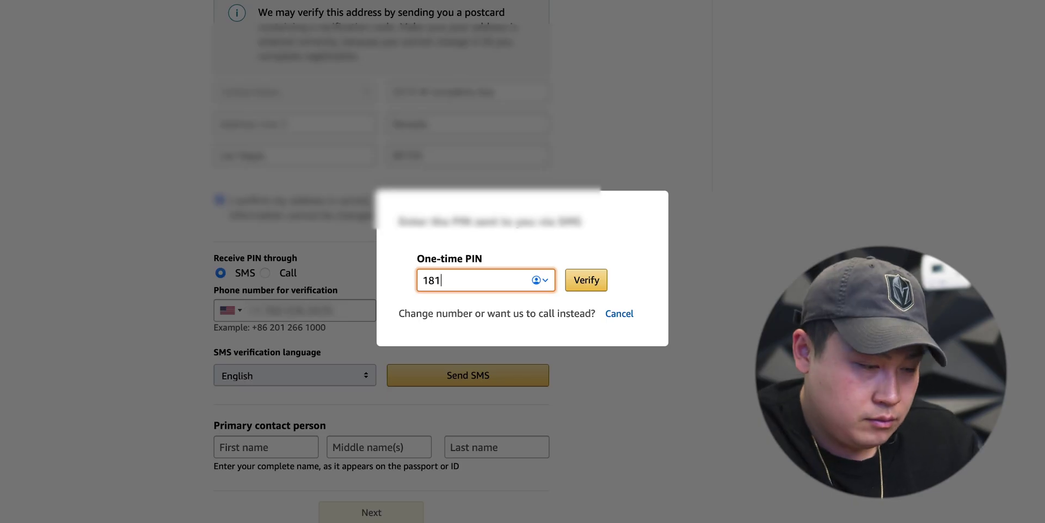
click(588, 280)
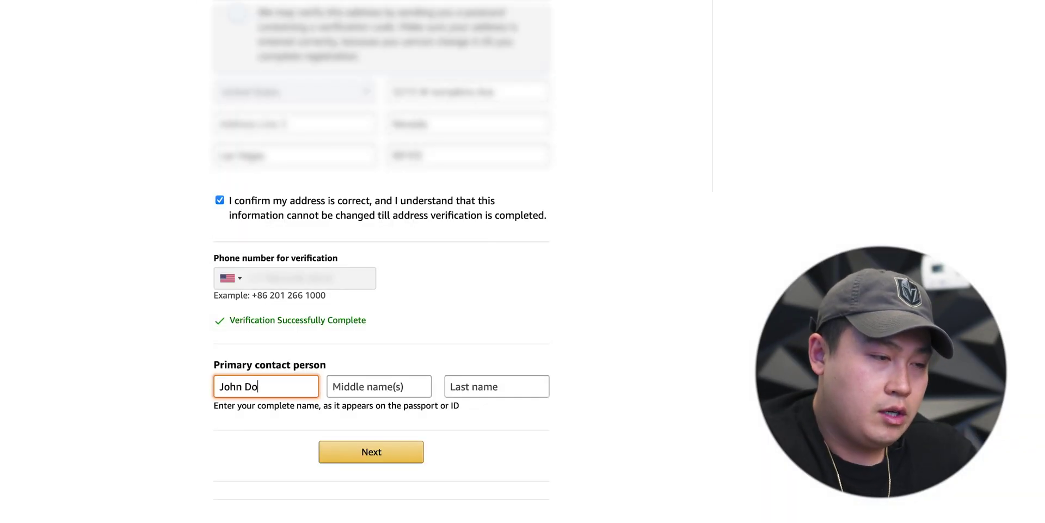
Complete the primary contact's name and continue to Seller Information
key(Tab)
key(Tab)
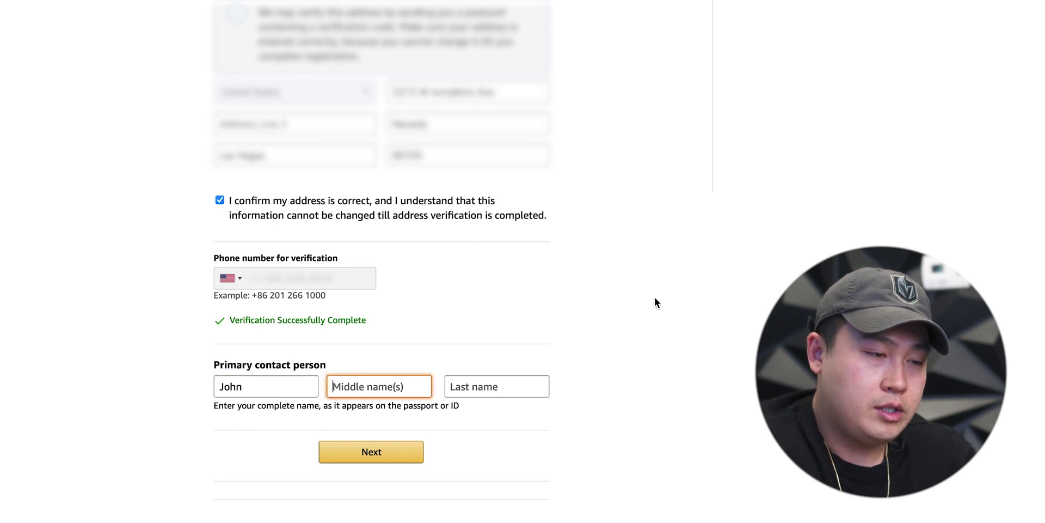
text(Doe)
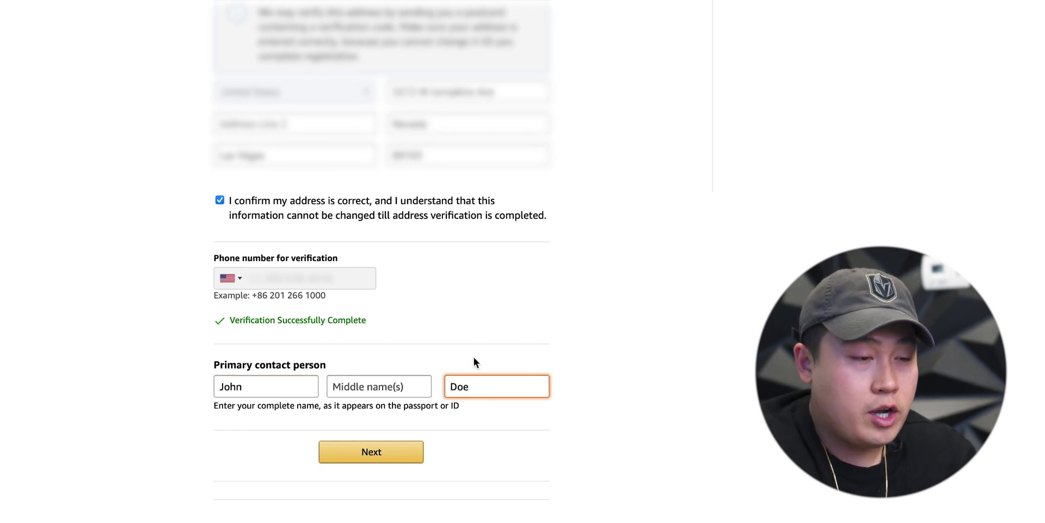
click(380, 462)
click(318, 205)
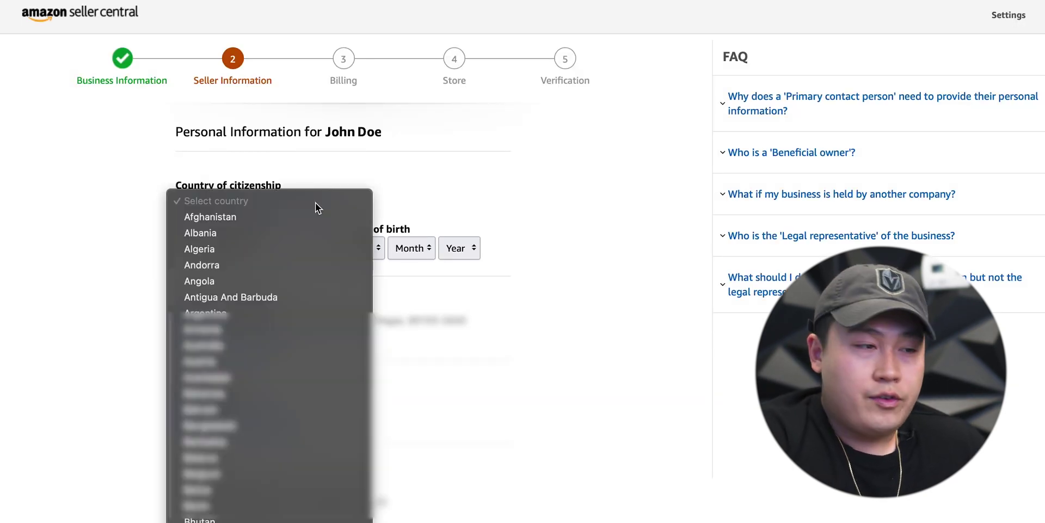
Pick United States in both the Country of citizenship and Country of birth dropdowns
scroll(351, 340, down, 15)
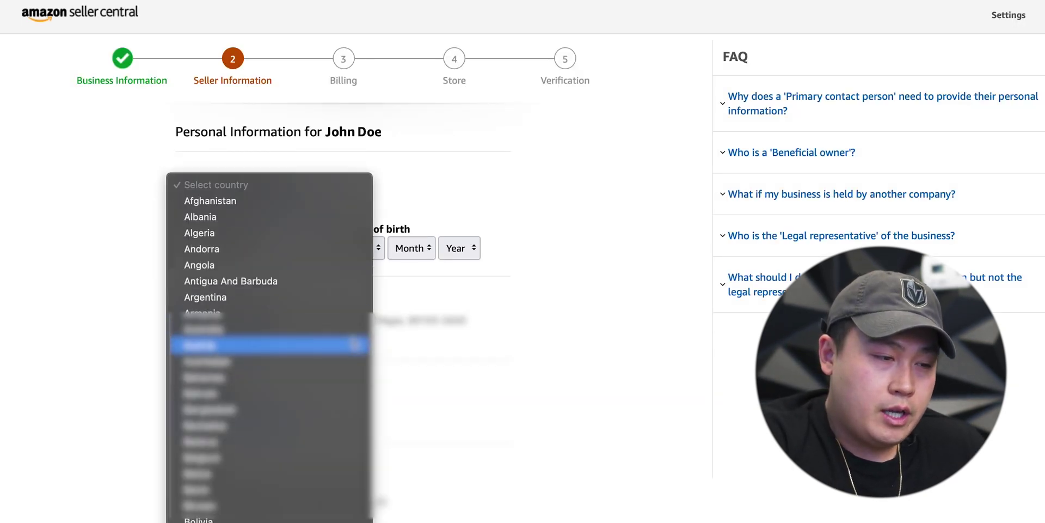
scroll(354, 344, down, 20)
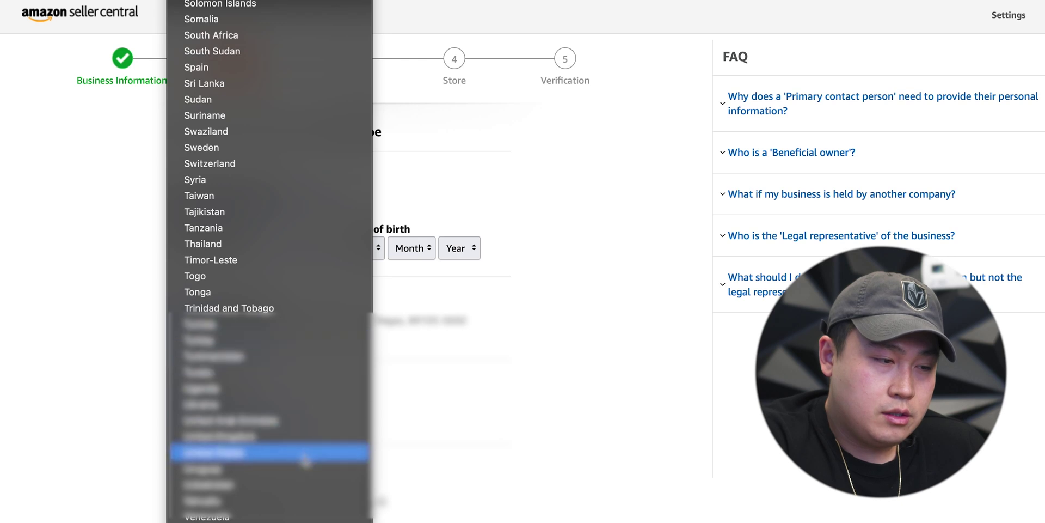
click(303, 455)
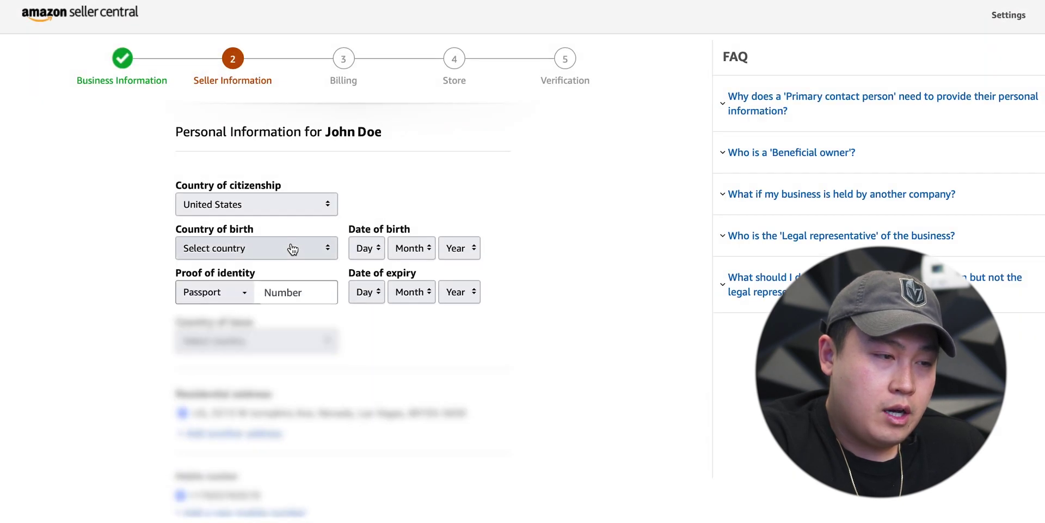
click(335, 250)
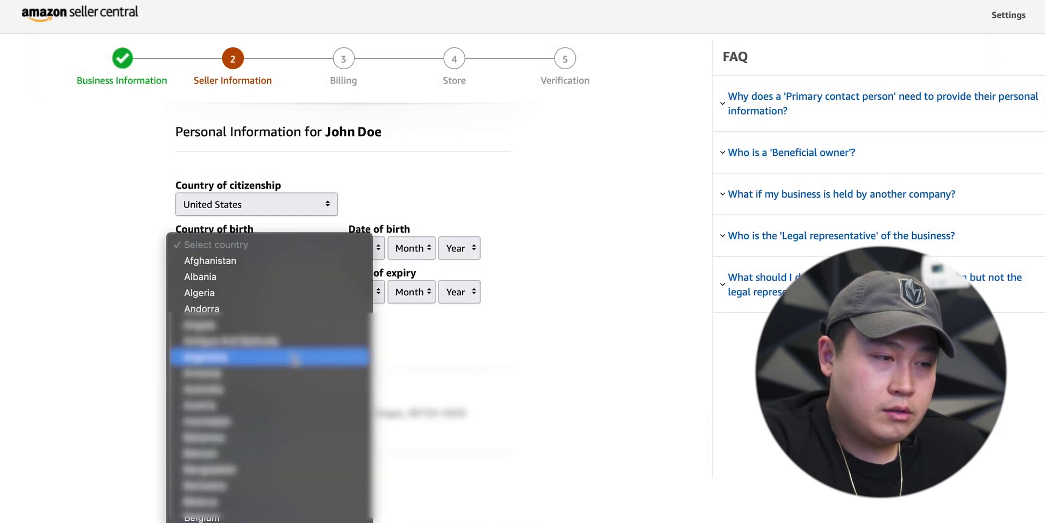
scroll(294, 358, down, 20)
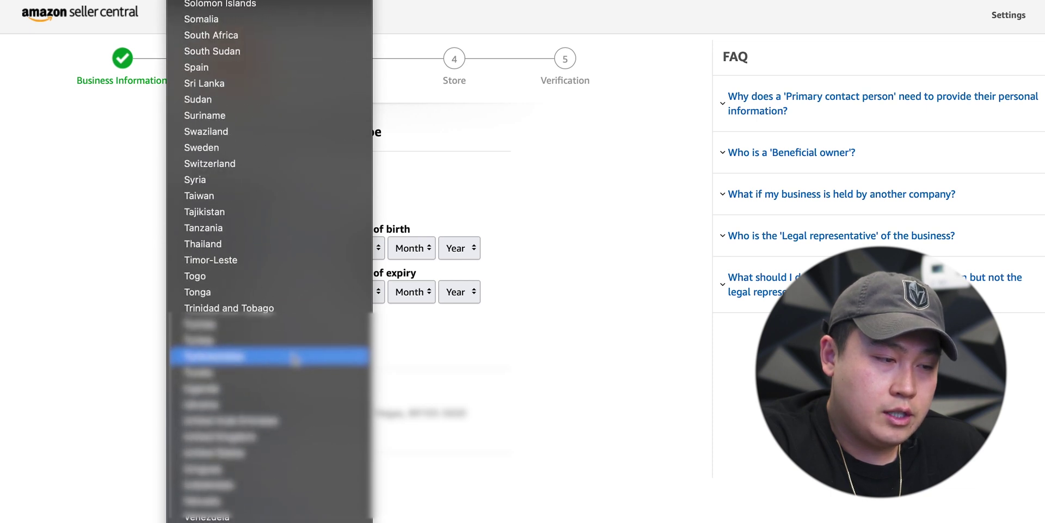
click(276, 452)
scroll(353, 327, down, 2)
click(367, 198)
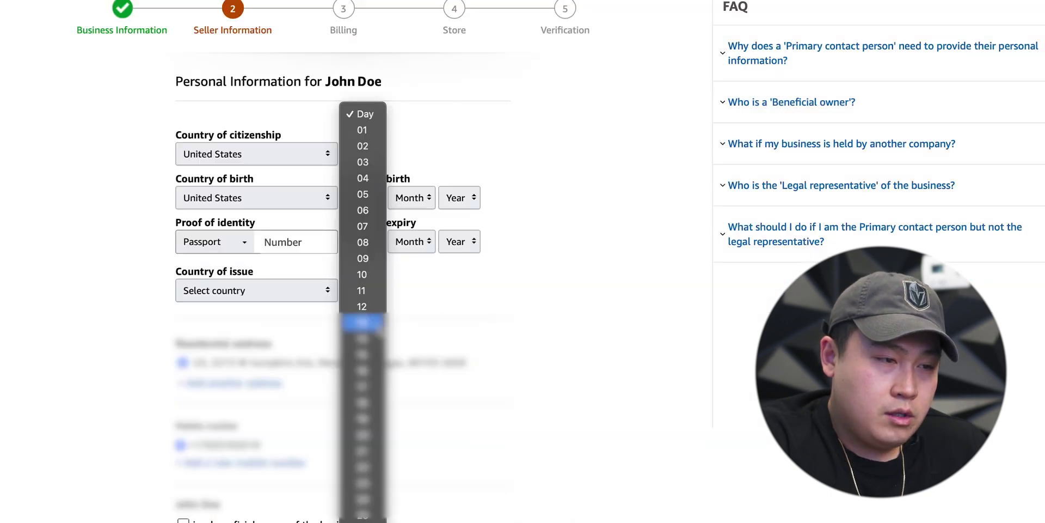
click(441, 231)
Set the date of birth to 08 May 1989
click(366, 199)
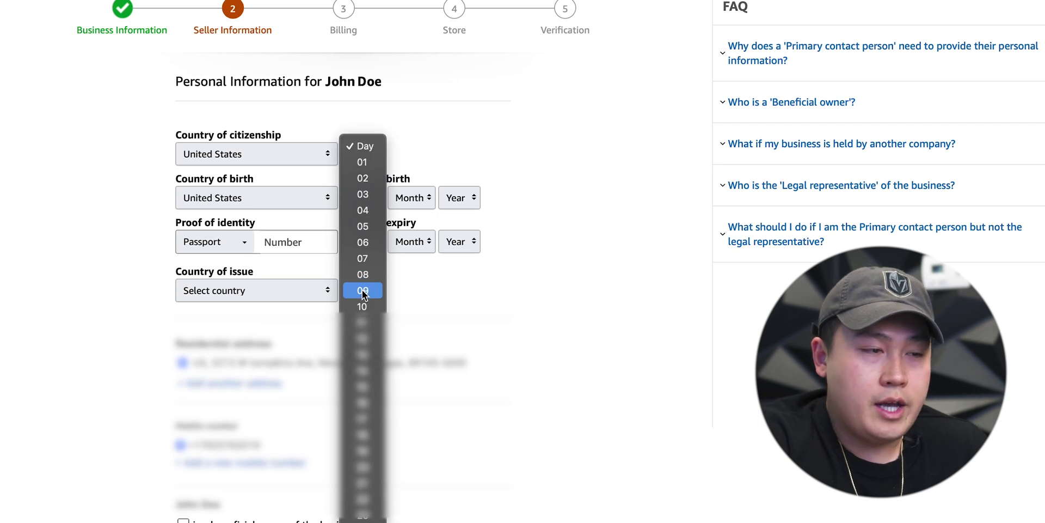
click(497, 300)
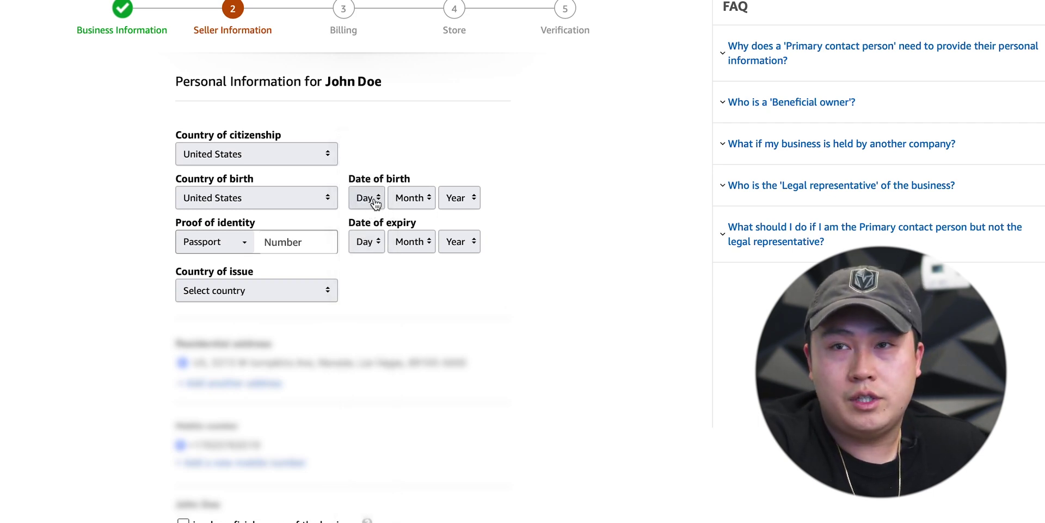
click(375, 201)
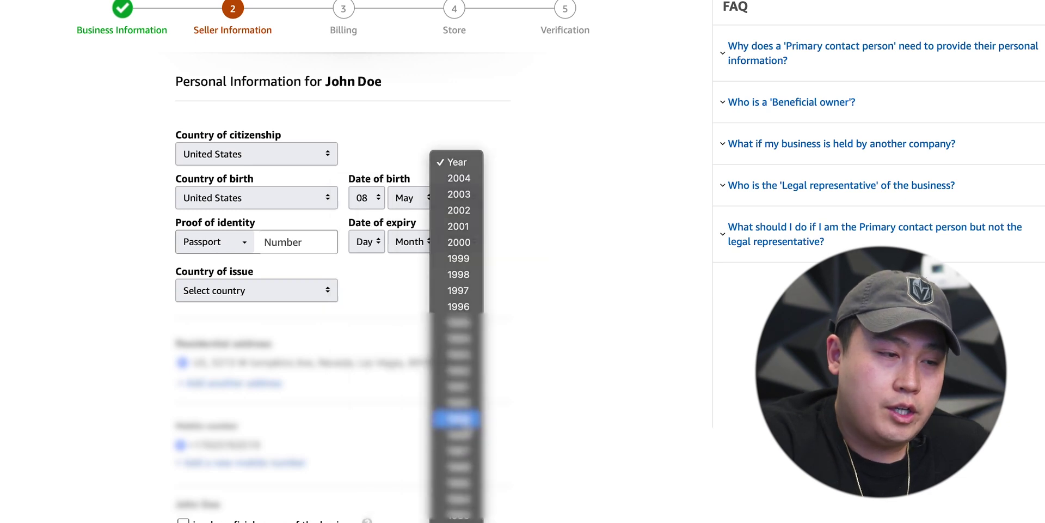
click(460, 419)
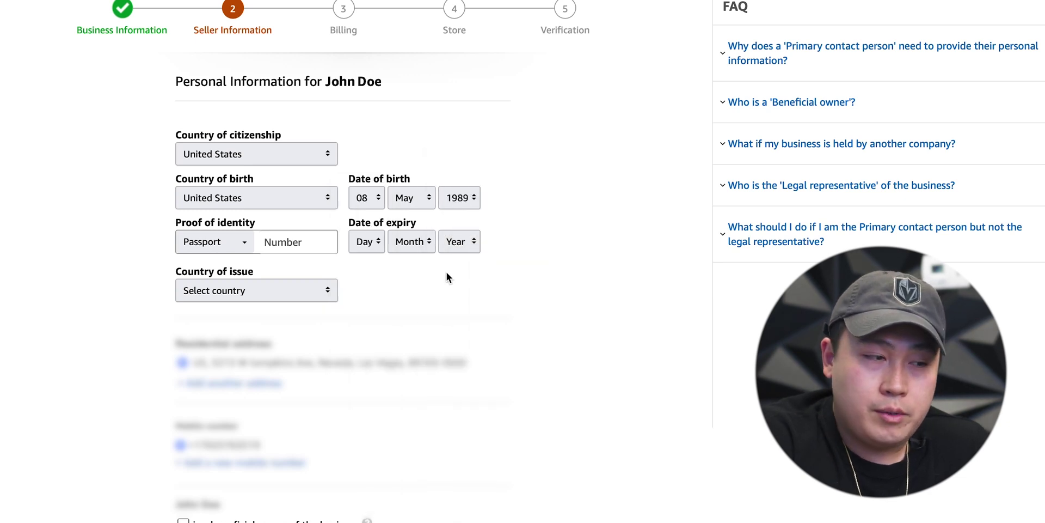
Choose Driver's license as proof of identity, enter the license number, and set expiry 07 Jun 2027
click(235, 248)
click(228, 255)
click(366, 241)
click(363, 343)
click(411, 241)
click(408, 338)
click(456, 241)
click(457, 395)
Set United States as the country of issue and mark the contact as a beneficial owner
click(256, 290)
scroll(327, 366, down, 15)
click(388, 318)
click(242, 294)
scroll(284, 415, down, 15)
scroll(287, 417, down, 20)
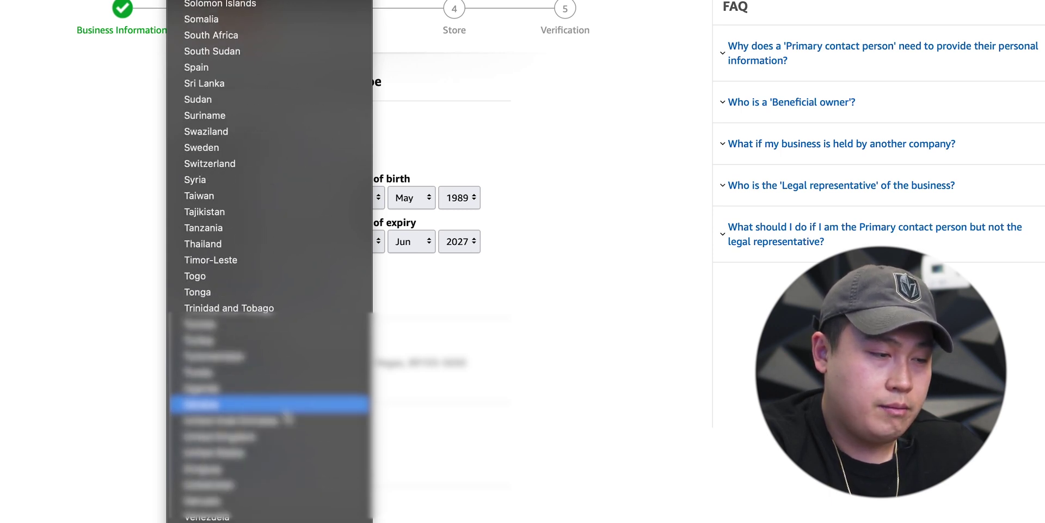
click(280, 452)
scroll(453, 320, down, 3)
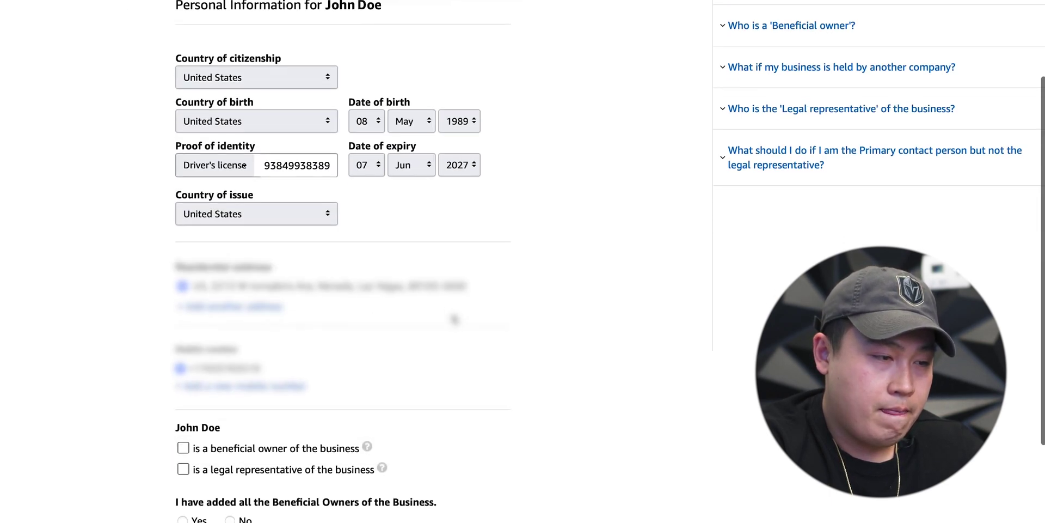
scroll(455, 319, down, 2)
click(217, 352)
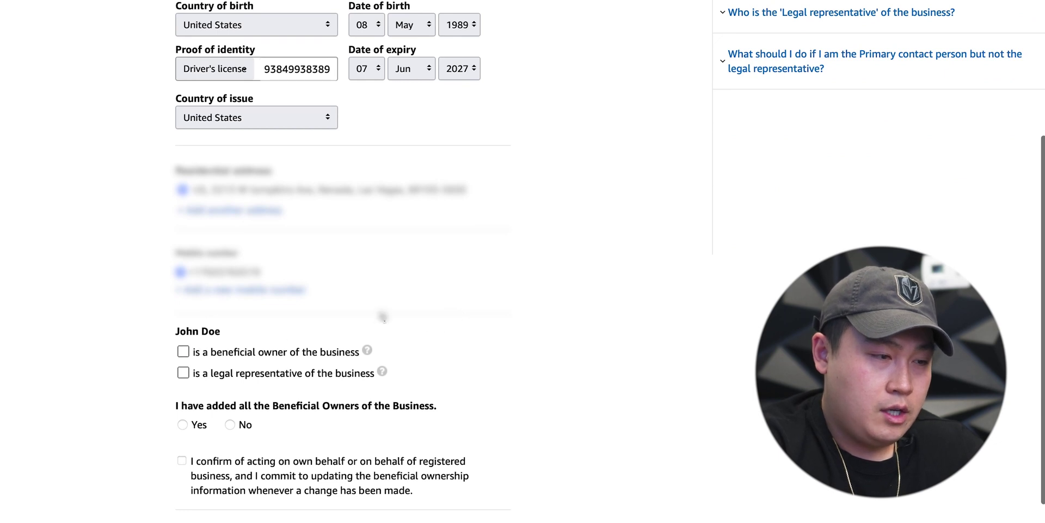
Tick legal representative, answer Yes to all beneficial owners added, and tick the own-behalf confirmation
scroll(383, 316, down, 1)
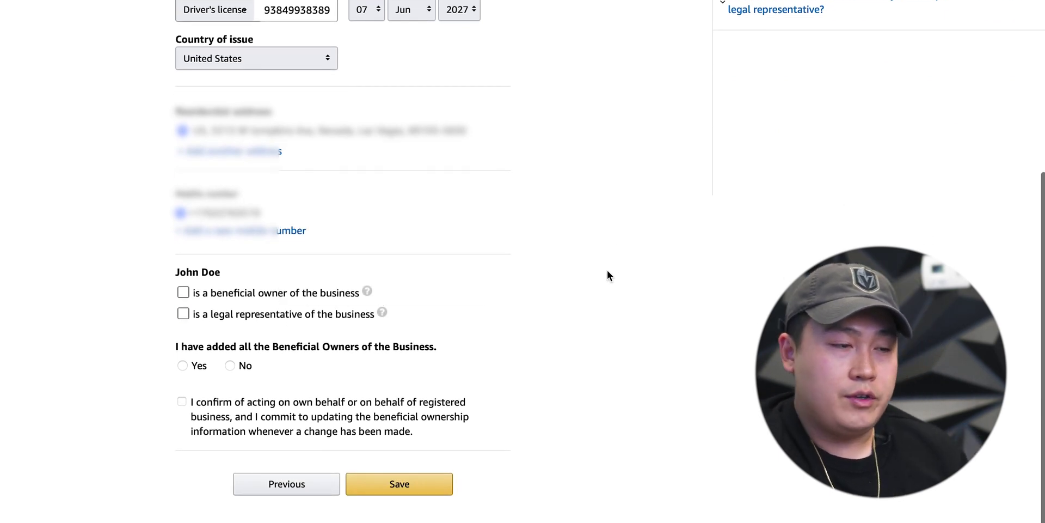
click(281, 316)
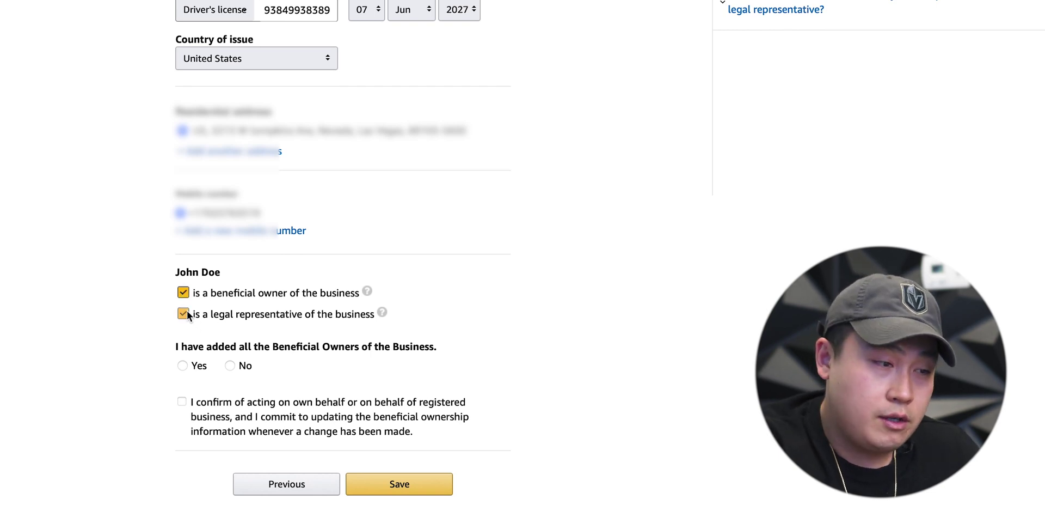
click(183, 366)
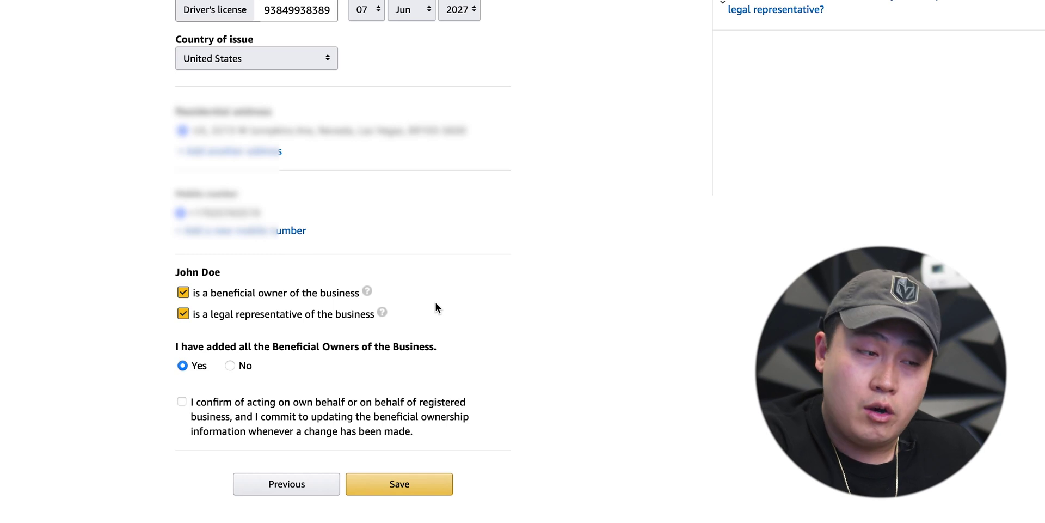
click(183, 403)
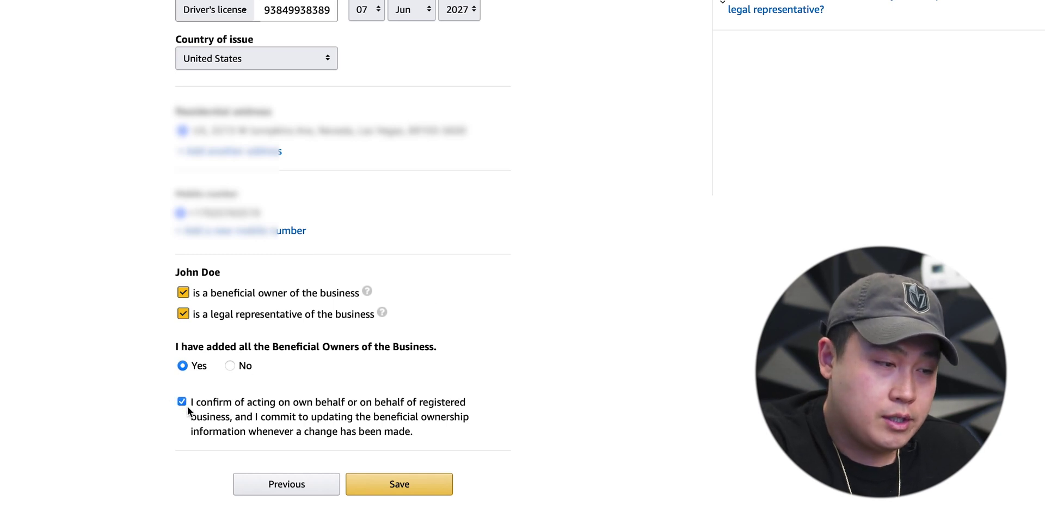
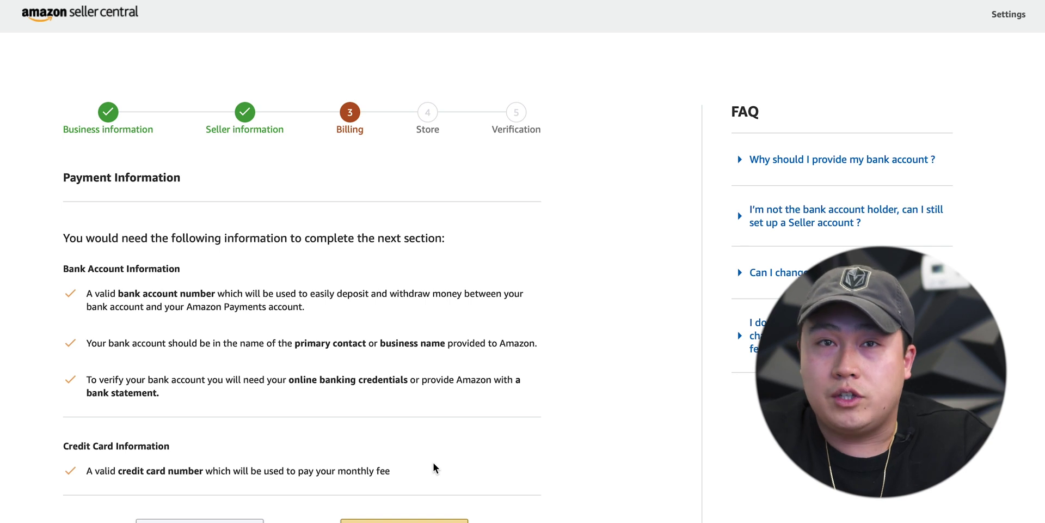
Acknowledge the payment requirements and choose JPMorgan Chase as the bank account's financial institution
scroll(425, 470, down, 1)
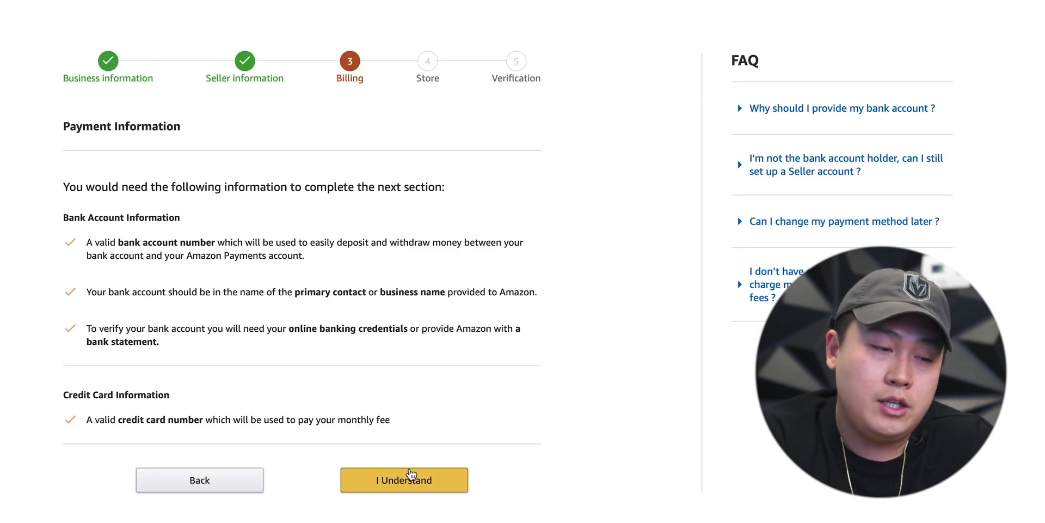
click(411, 475)
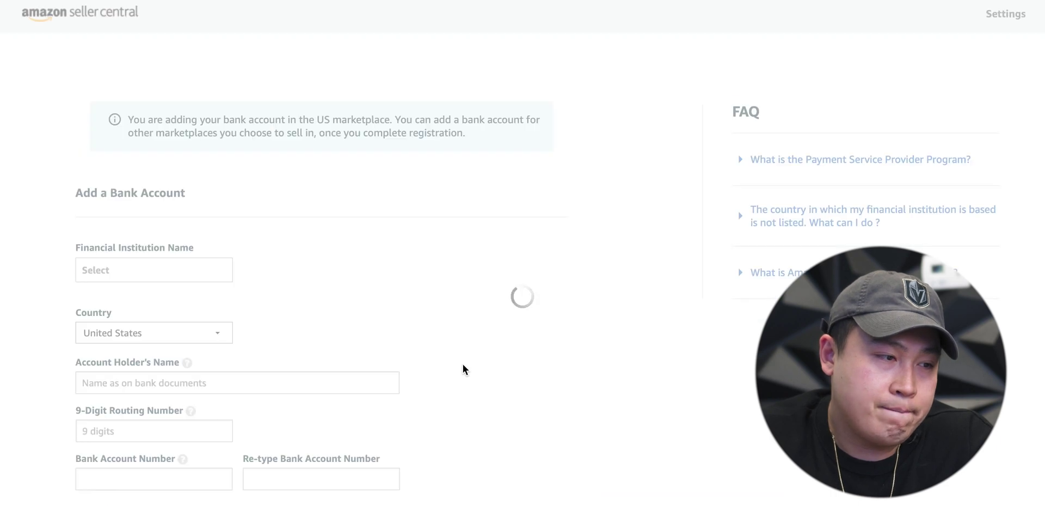
scroll(348, 326, down, 4)
click(163, 174)
scroll(175, 311, down, 3)
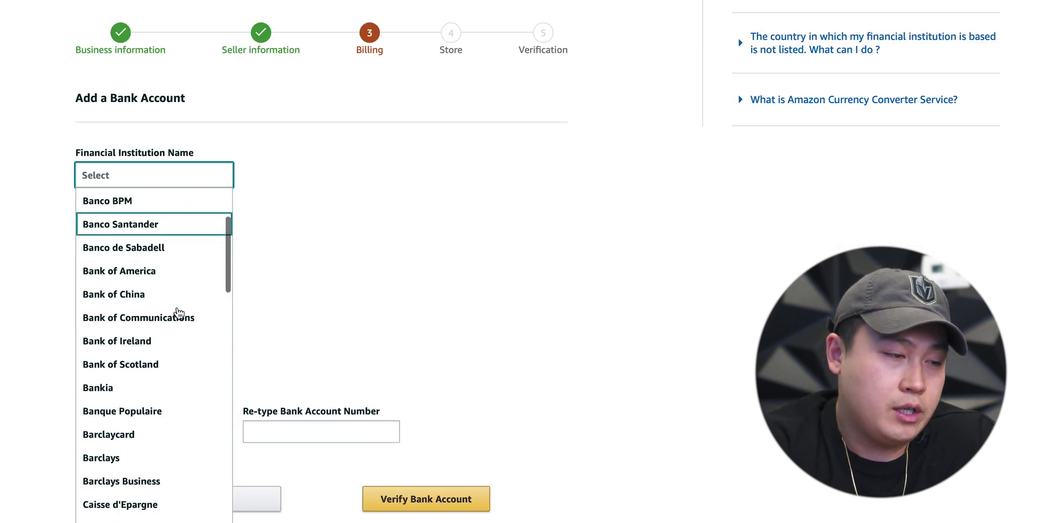
scroll(179, 313, down, 3)
scroll(138, 469, up, 1)
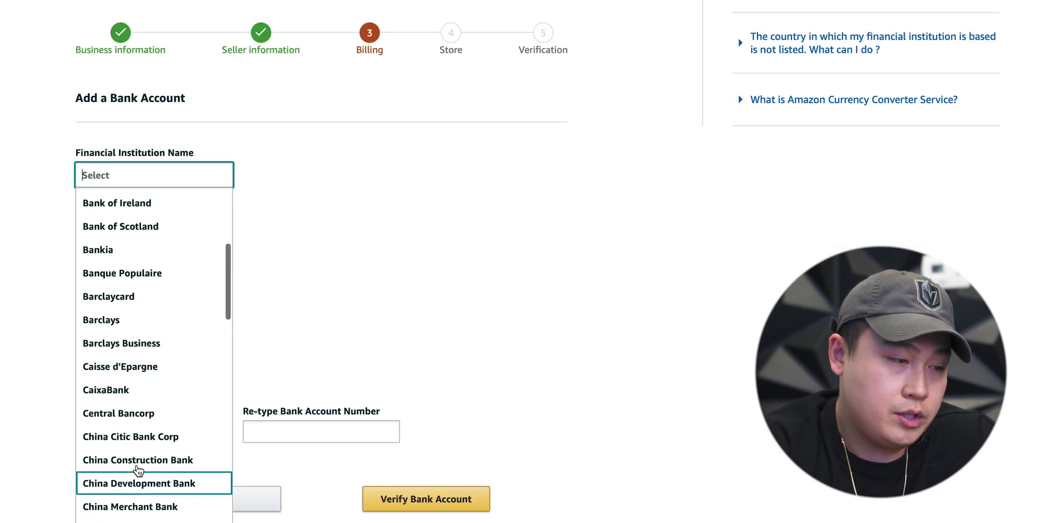
scroll(148, 470, down, 10)
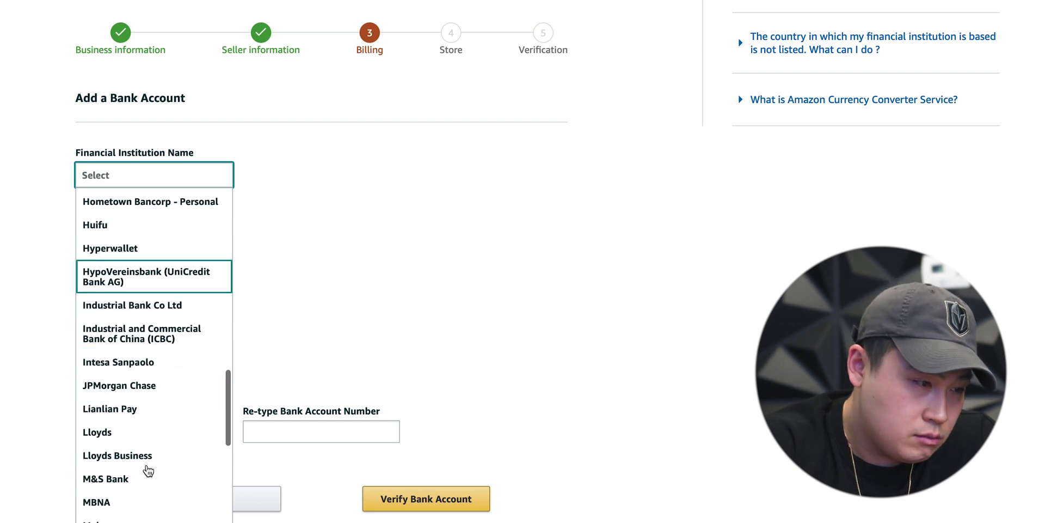
click(153, 385)
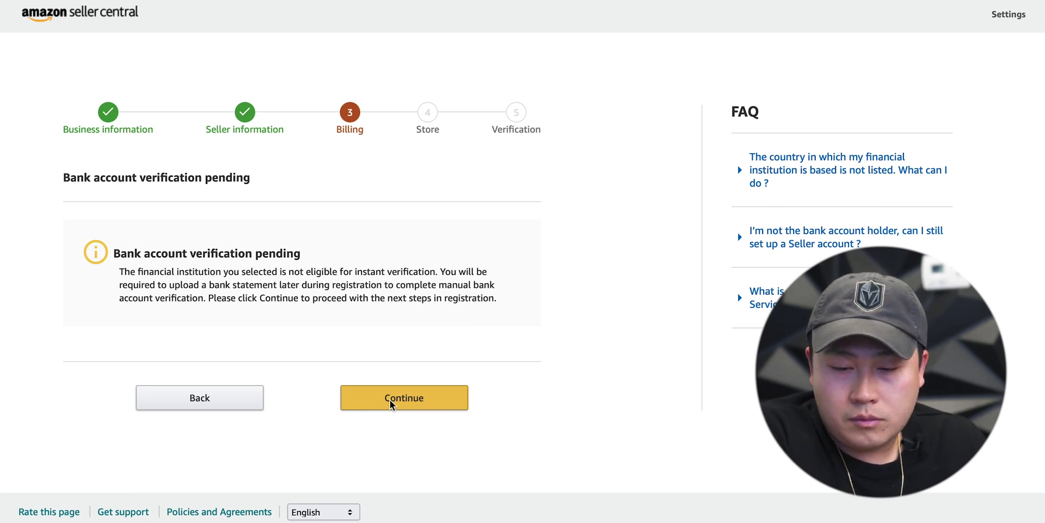
Skip the pending bank verification and submit the credit card and billing address details
click(390, 400)
scroll(390, 400, down, 1)
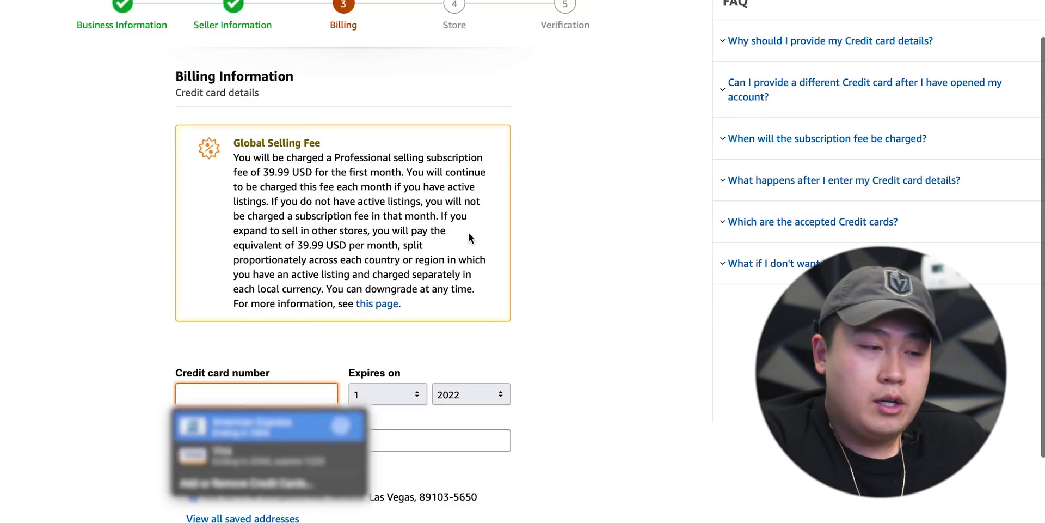
scroll(279, 399, up, 1)
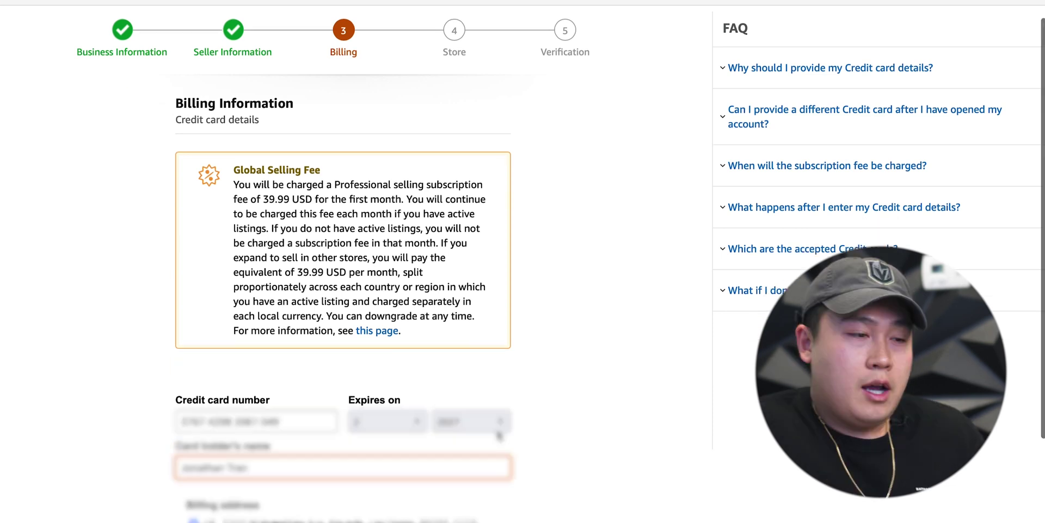
scroll(416, 467, down, 3)
click(412, 488)
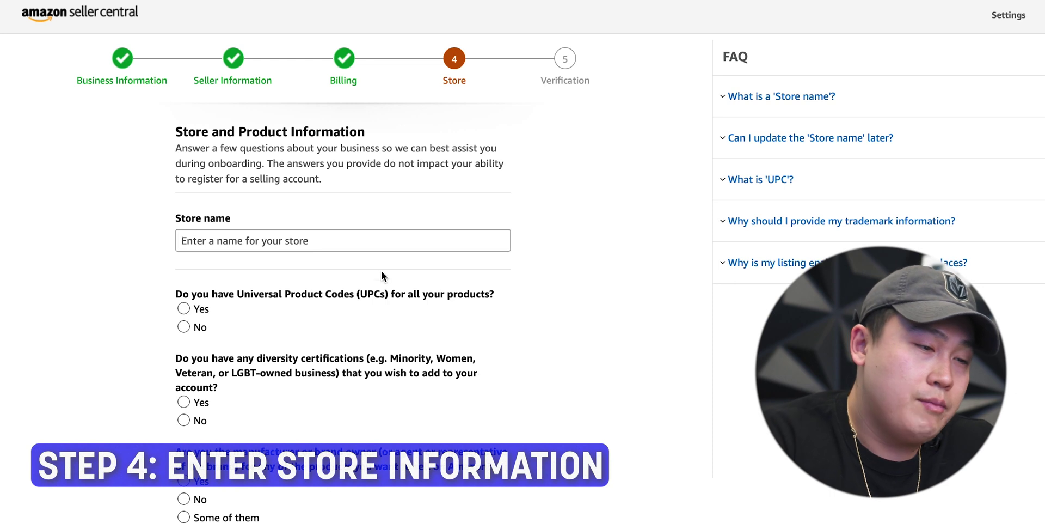
Name the store 'Capital Ecom Deals' and answer No to the UPC question
click(396, 241)
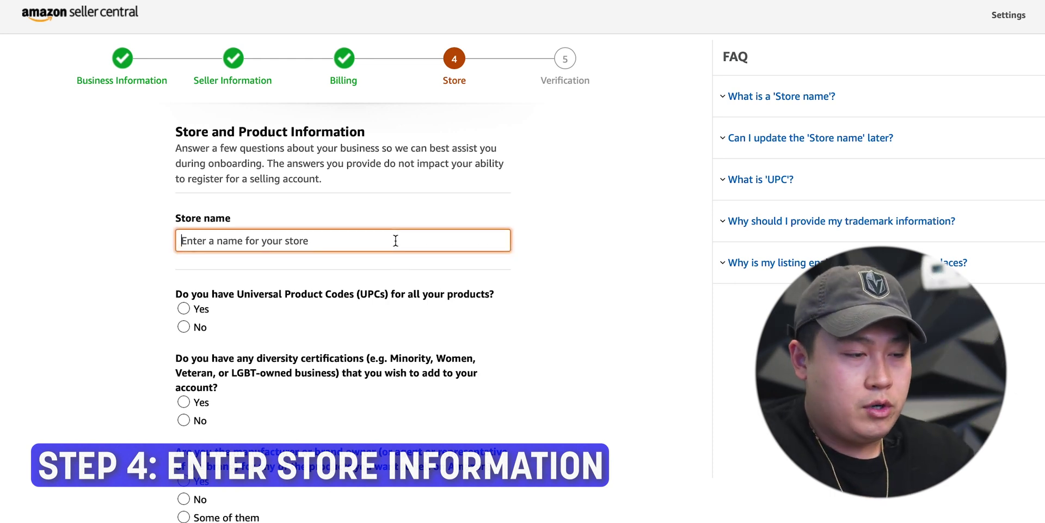
text(Capital Ecom)
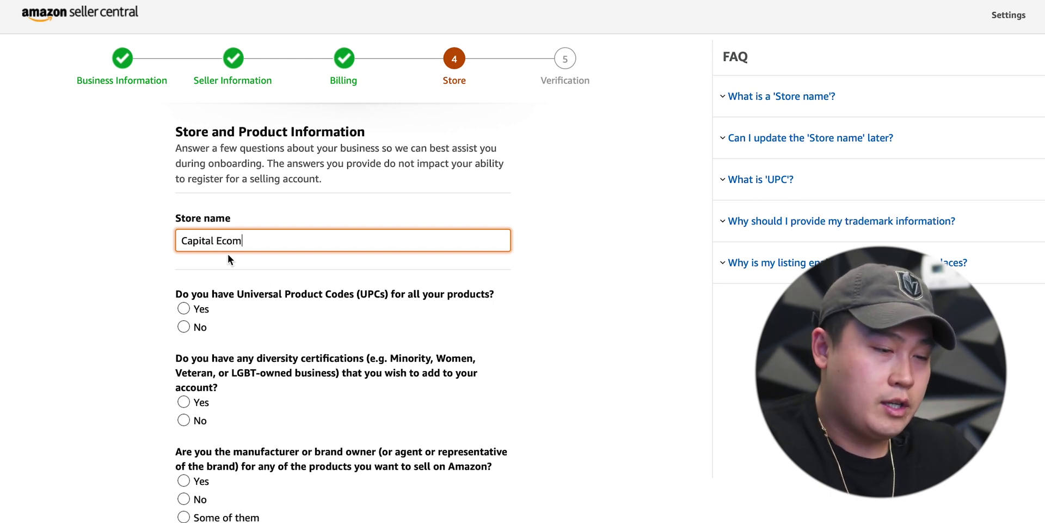
scroll(188, 309, down, 1)
click(184, 299)
click(294, 288)
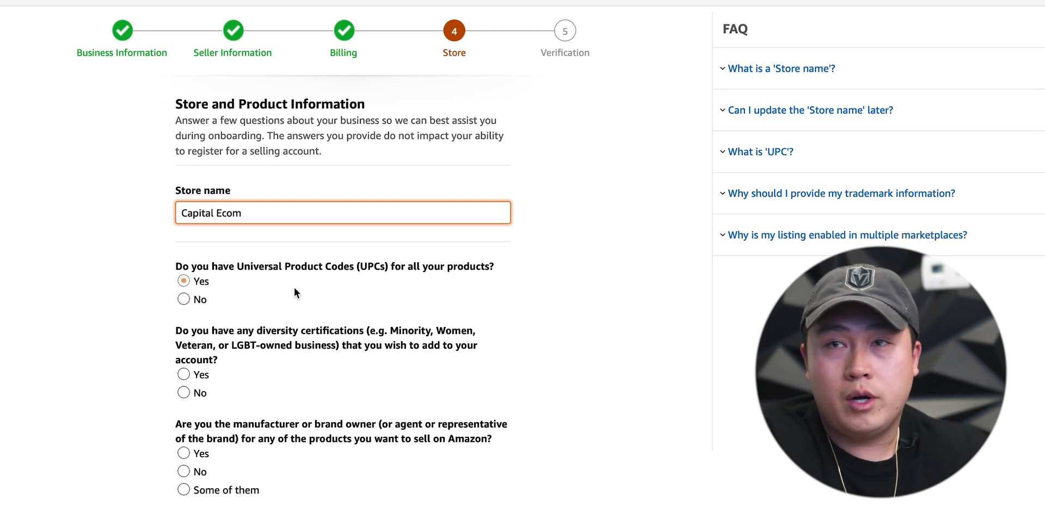
click(188, 303)
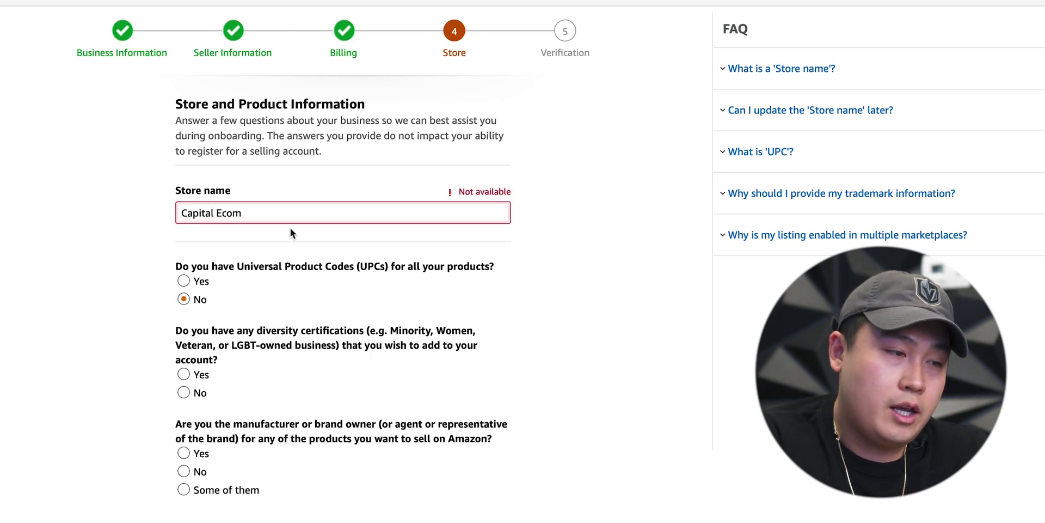
click(275, 213)
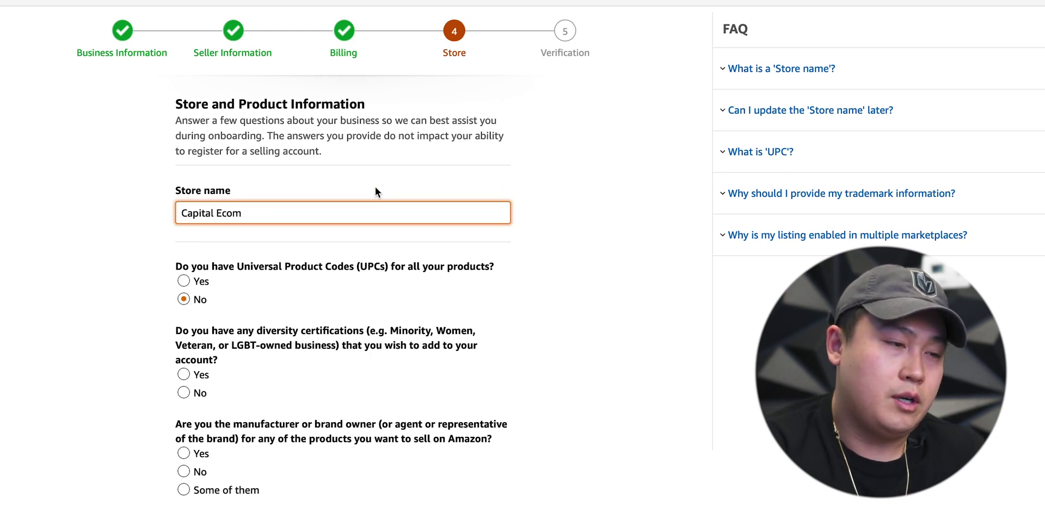
text(D)
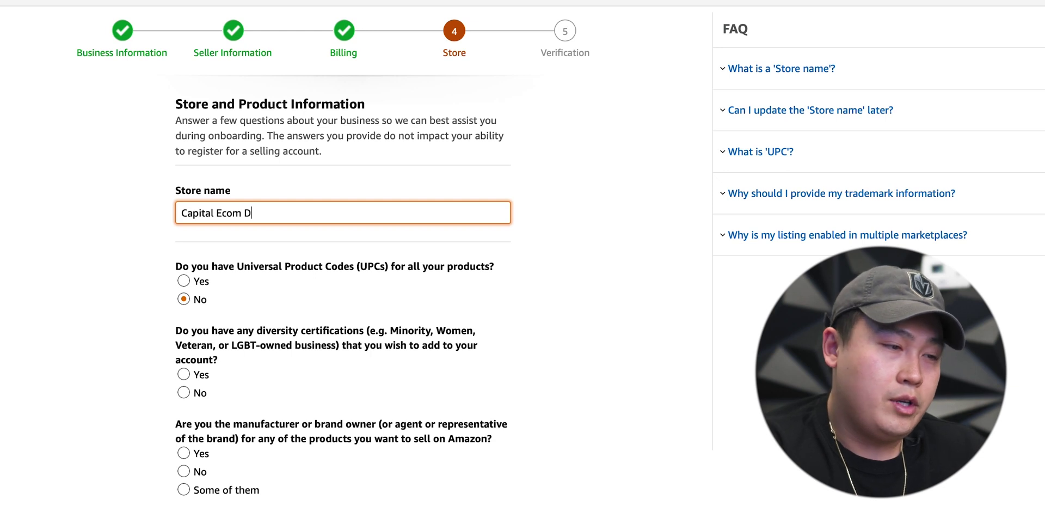
text(eals)
click(370, 237)
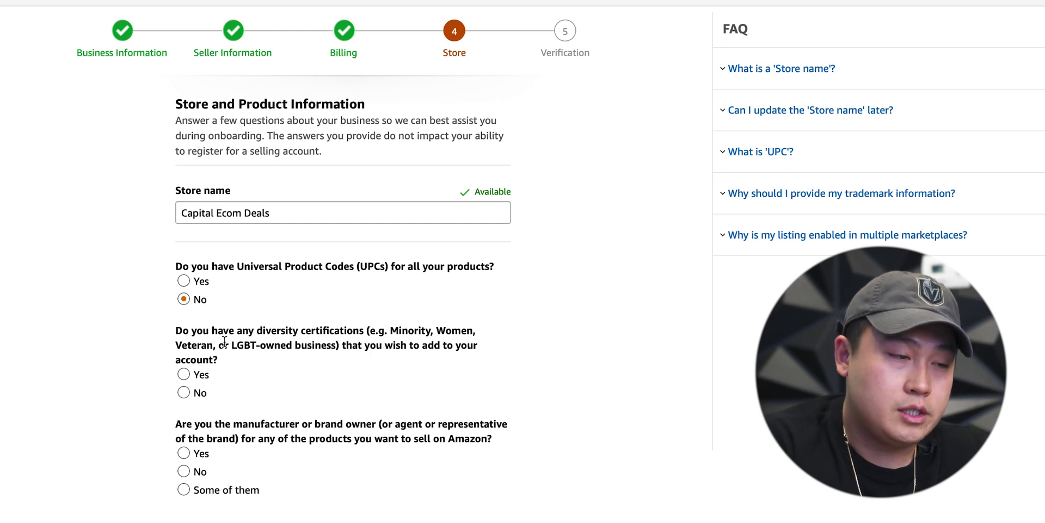
Answer No to the diversity certification and brand owner questions and submit the store information
click(183, 392)
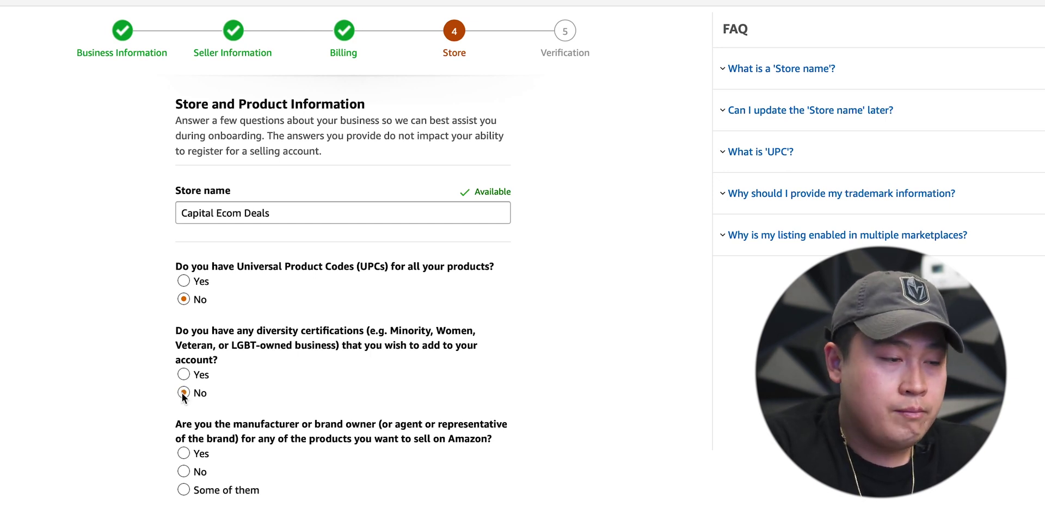
scroll(229, 388, down, 2)
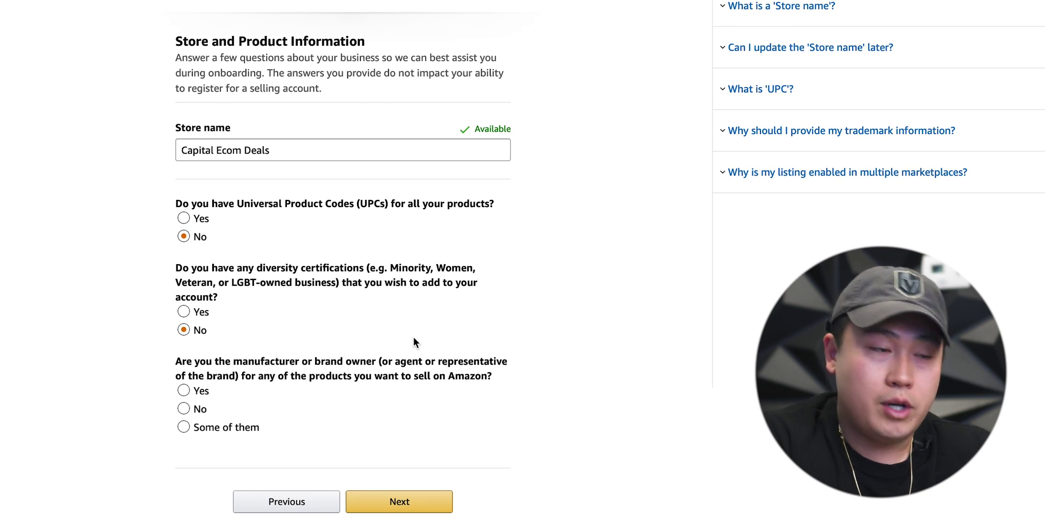
click(199, 410)
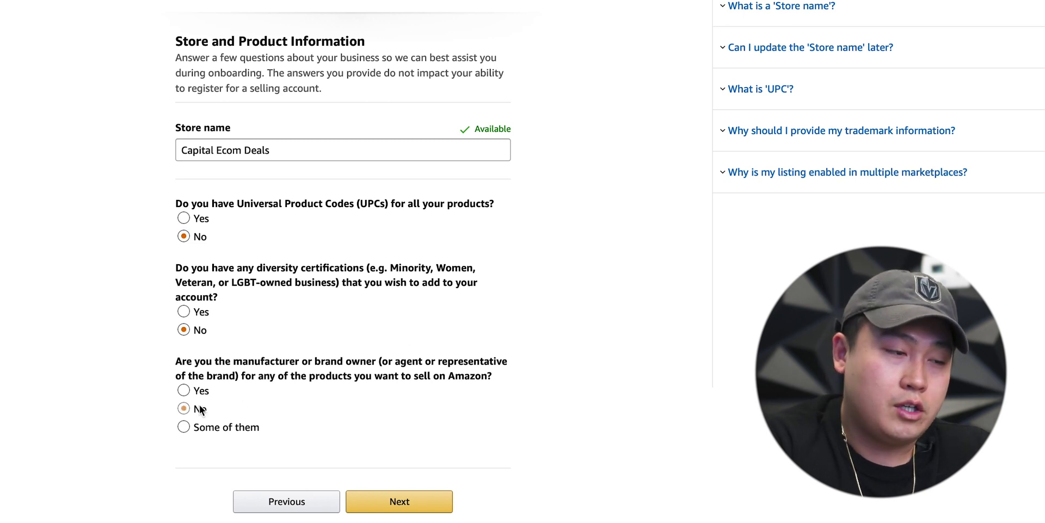
click(411, 507)
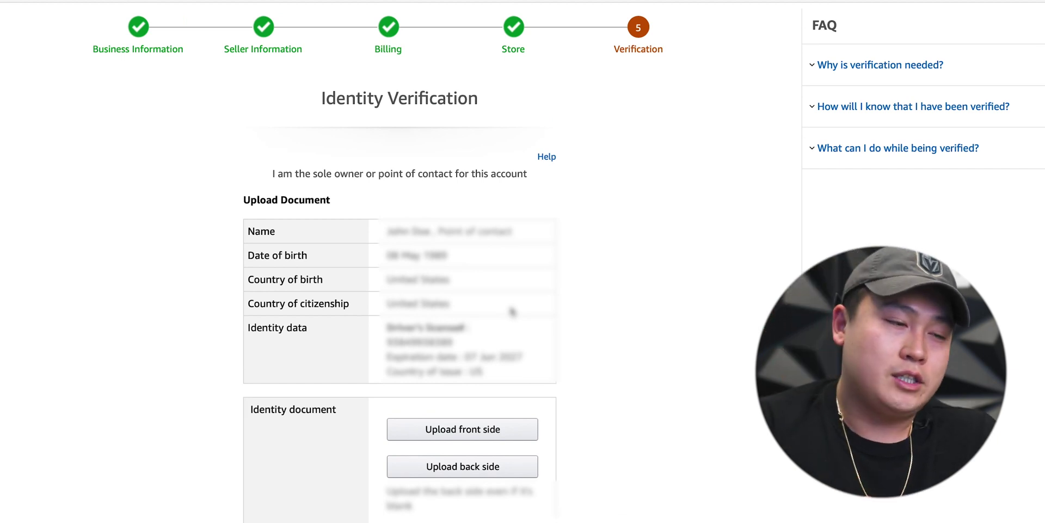
scroll(542, 275, down, 1)
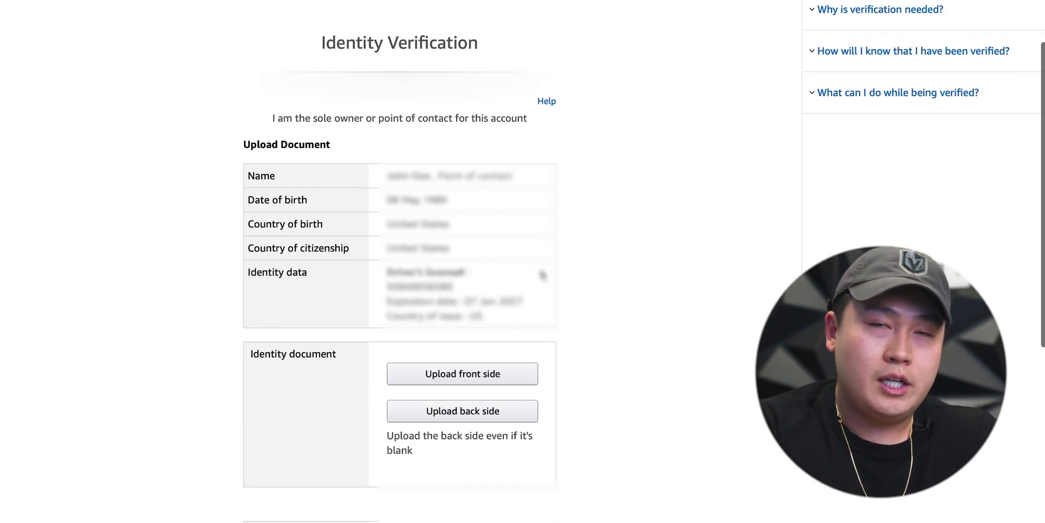
scroll(543, 275, down, 1)
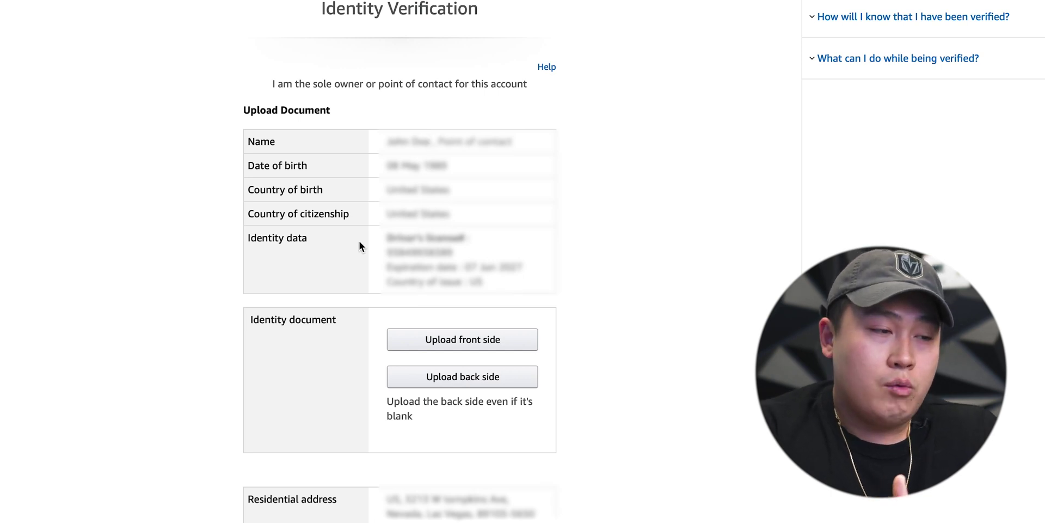
scroll(368, 263, down, 1)
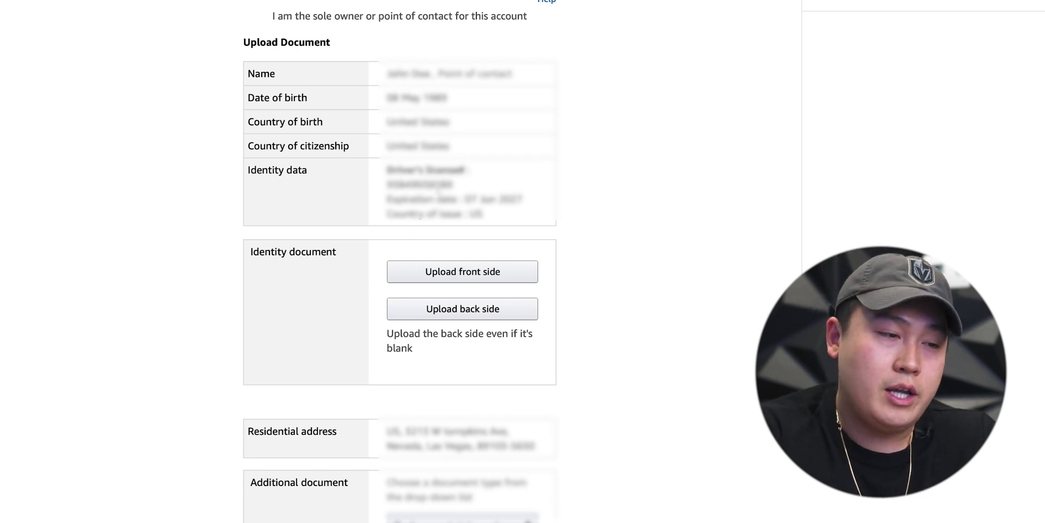
scroll(428, 203, down, 2)
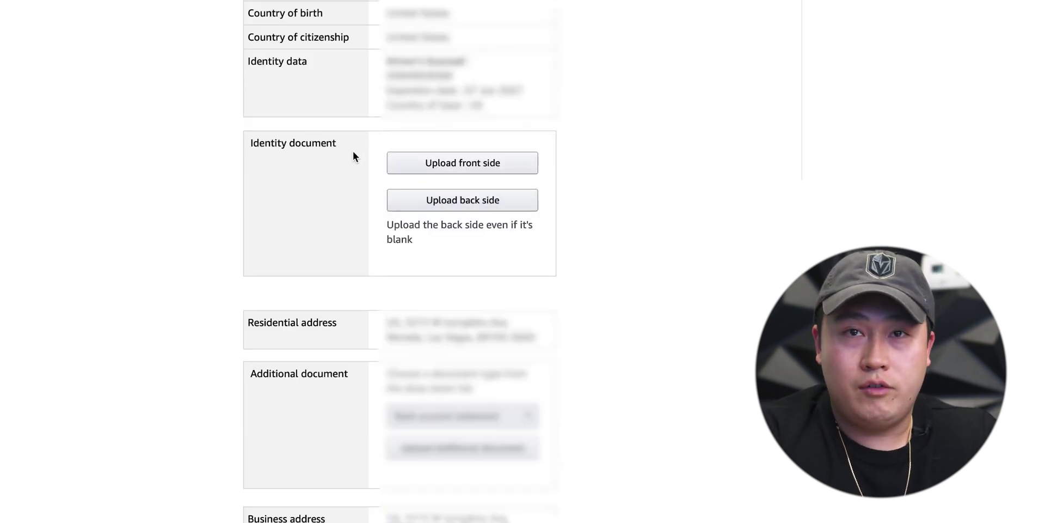
scroll(434, 242, down, 2)
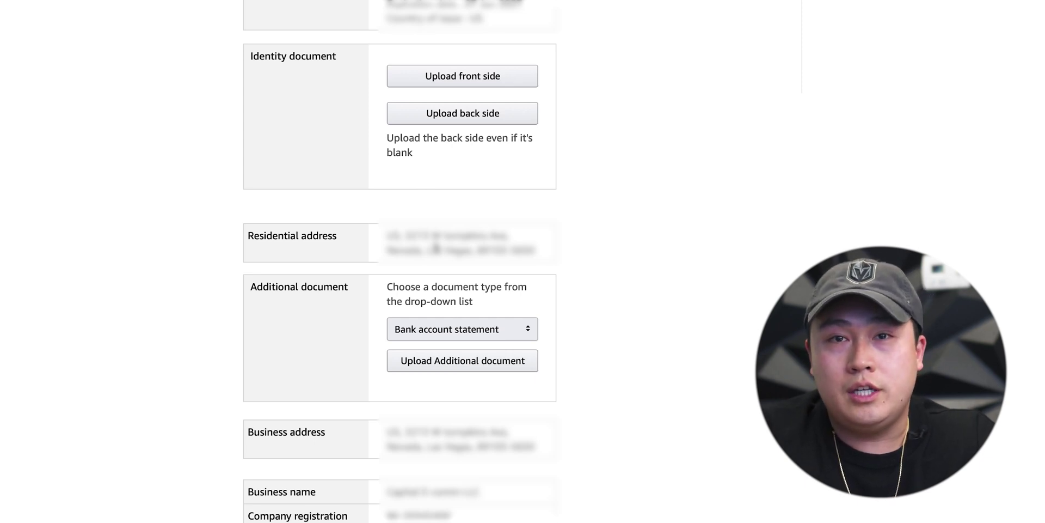
scroll(326, 237, down, 3)
click(480, 225)
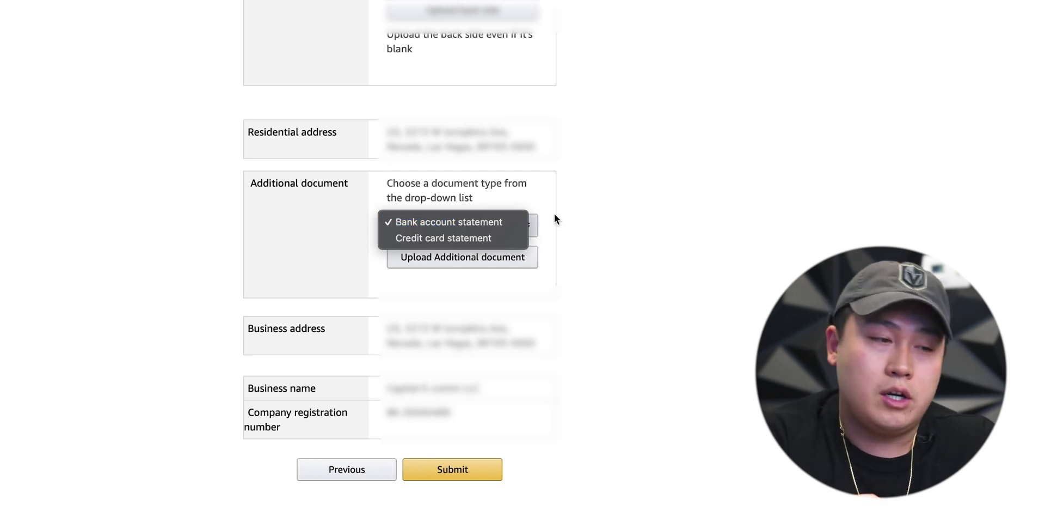
click(632, 224)
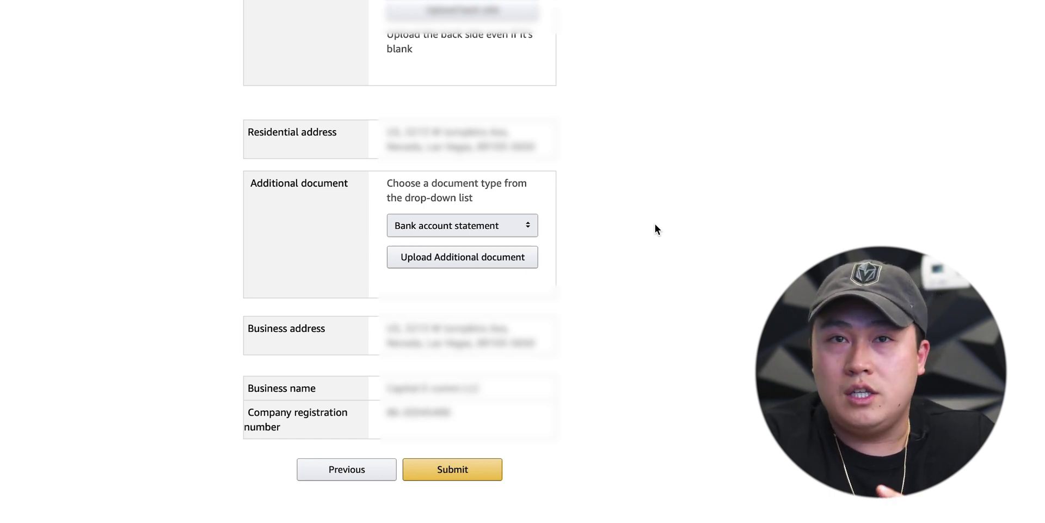
scroll(661, 221, down, 1)
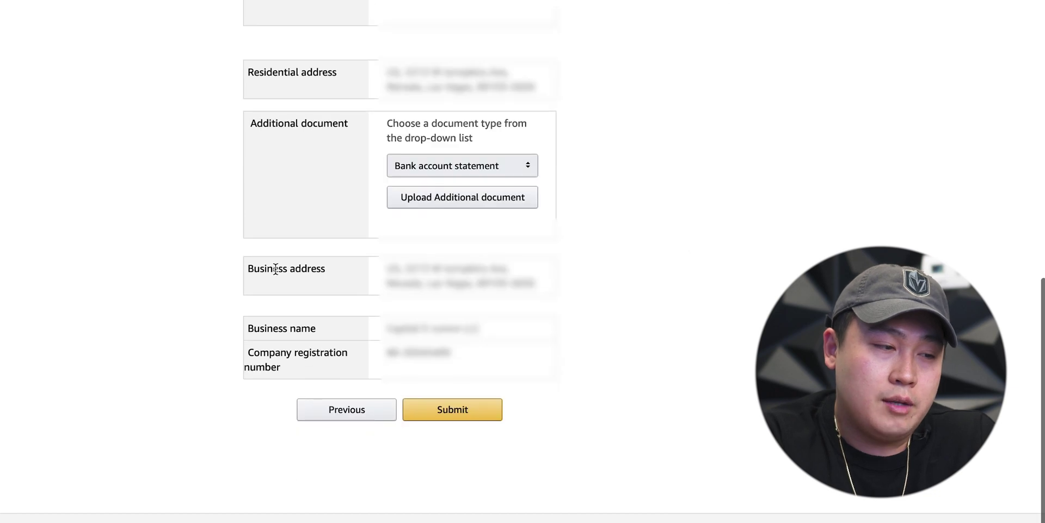